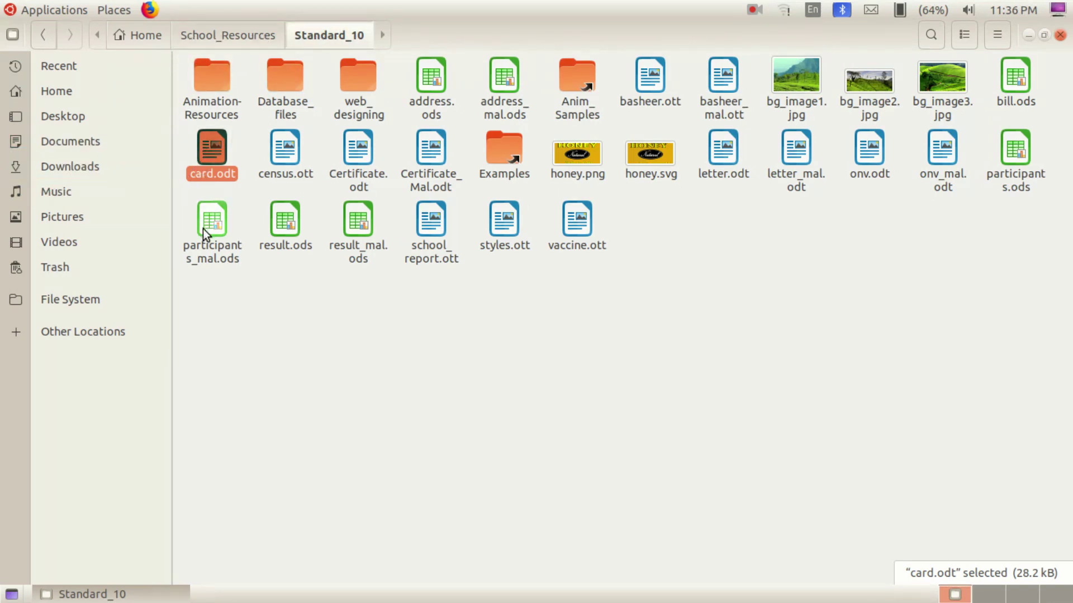
- Open card.odt from the Standard_10 folder, review the participant card layout and return to the folder
{"action": "double_click", "coordinate": [209, 150]}
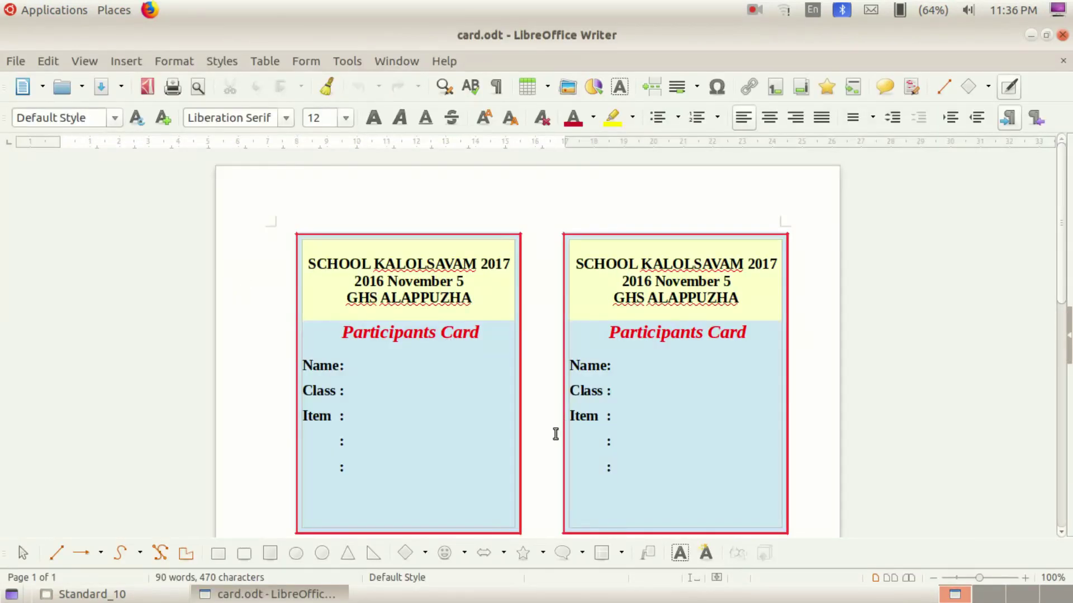
{"action": "scroll", "coordinate": [548, 435], "scroll_direction": "down", "scroll_amount": 4}
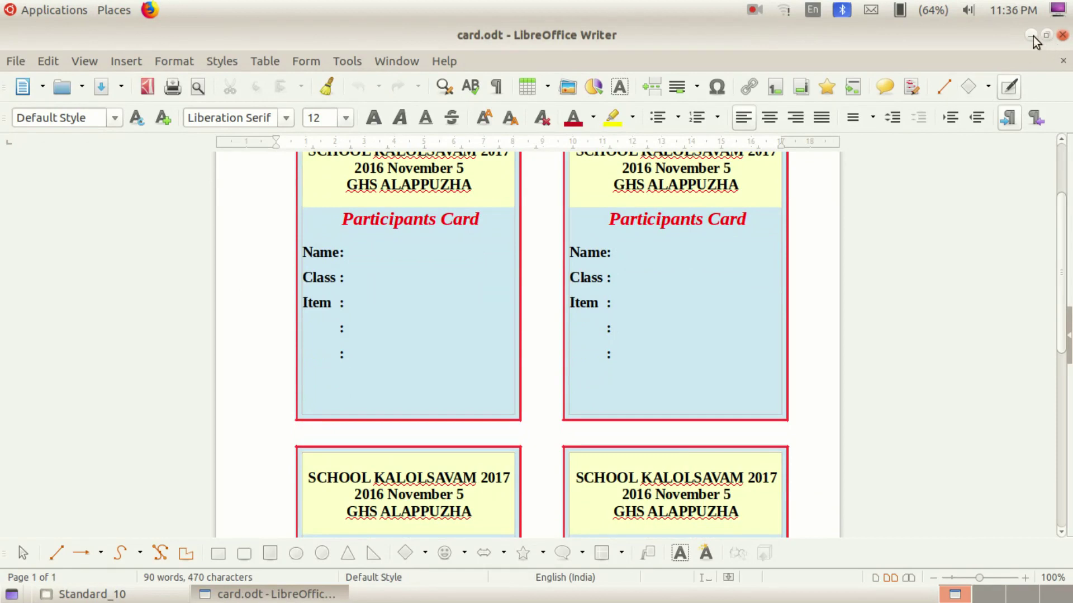
{"action": "left_click", "coordinate": [1032, 35]}
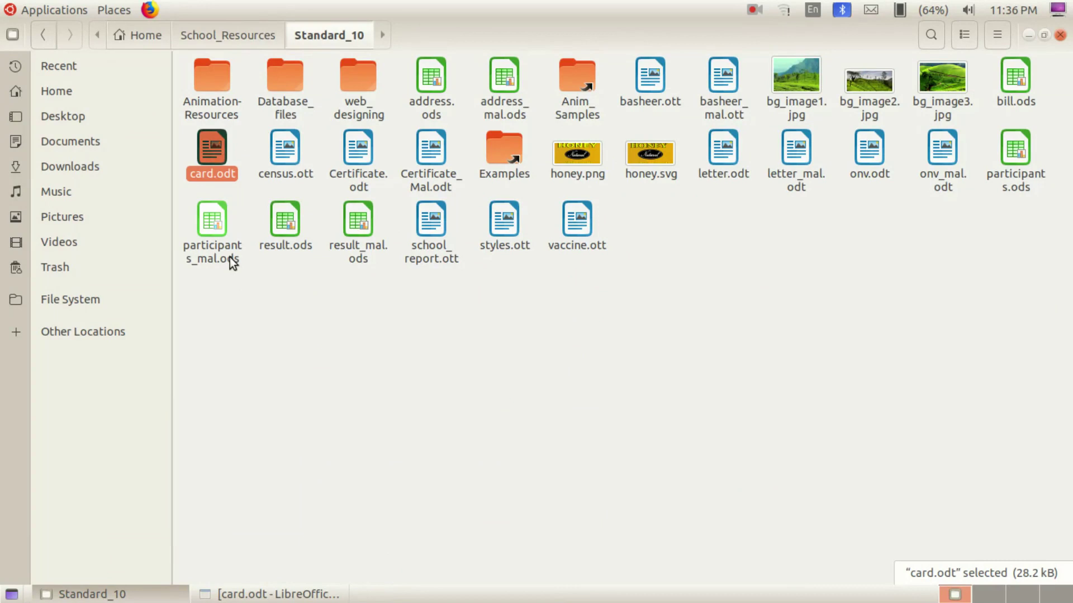
- Open participants_mal.ods to examine its data columns, close it and switch back to card.odt
{"action": "double_click", "coordinate": [216, 220]}
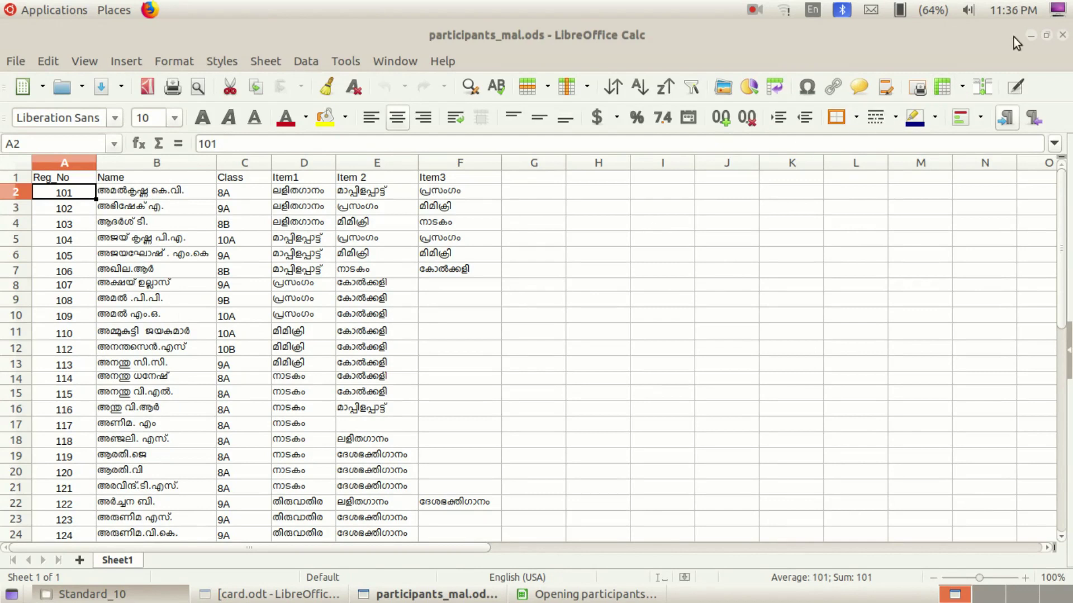
{"action": "left_click", "coordinate": [1063, 39]}
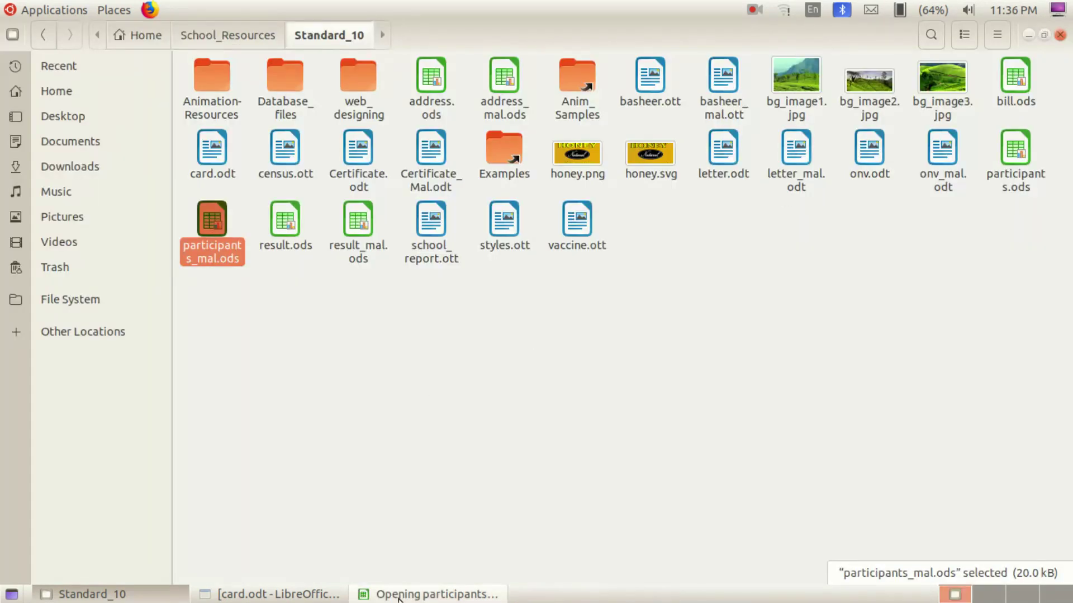
{"action": "left_click", "coordinate": [311, 595]}
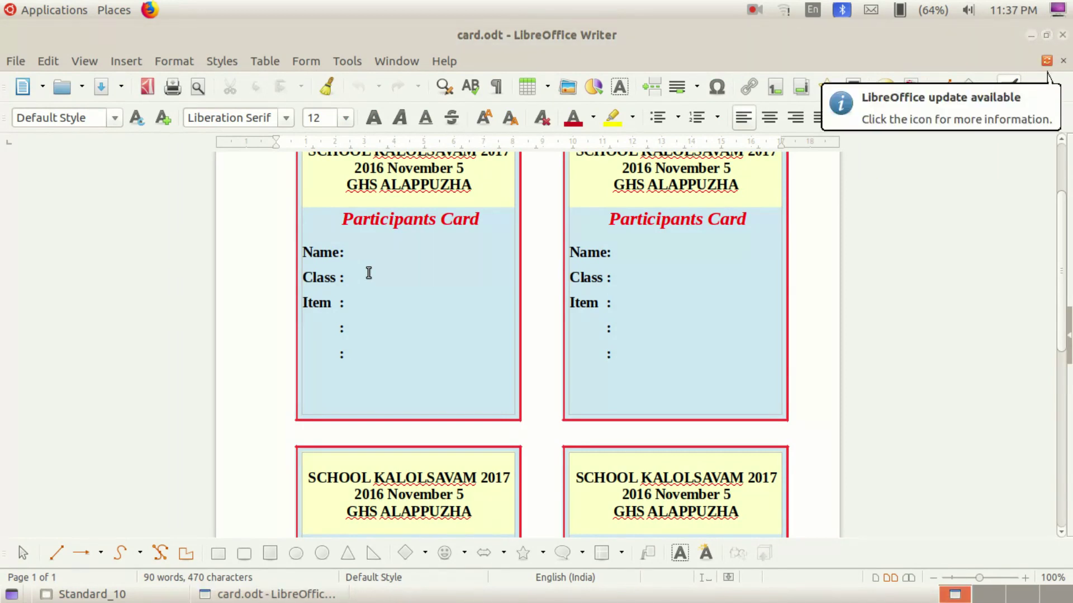
- Add participants_mal.ods from School_Resources/Standard_10 as a database for mail merge fields and expand its Sheet1 field list
{"action": "left_click", "coordinate": [134, 59]}
{"action": "mouse_move", "coordinate": [133, 509]}
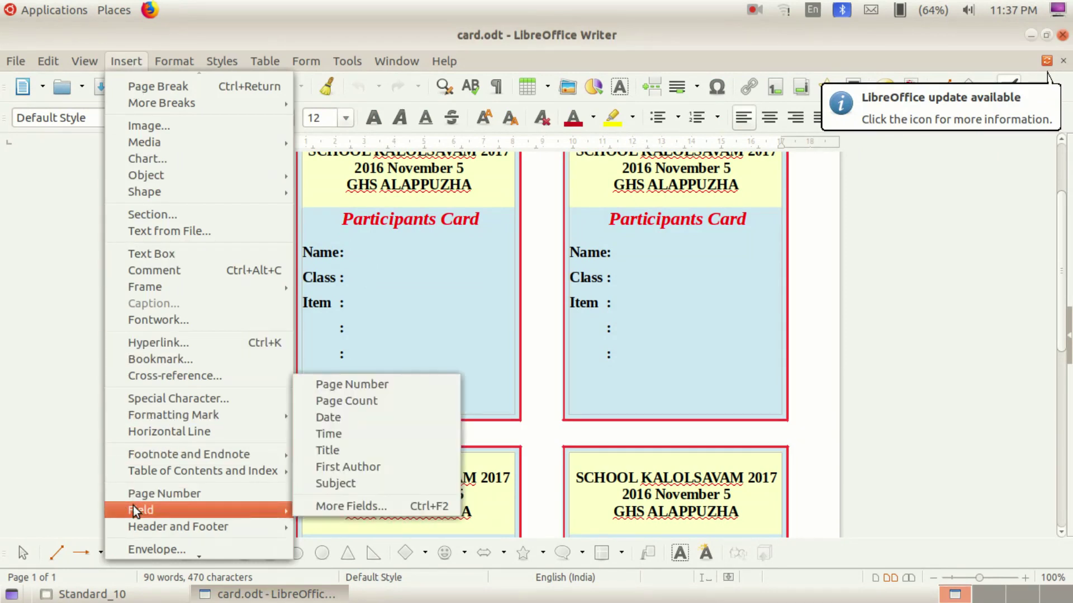
{"action": "left_click", "coordinate": [340, 505]}
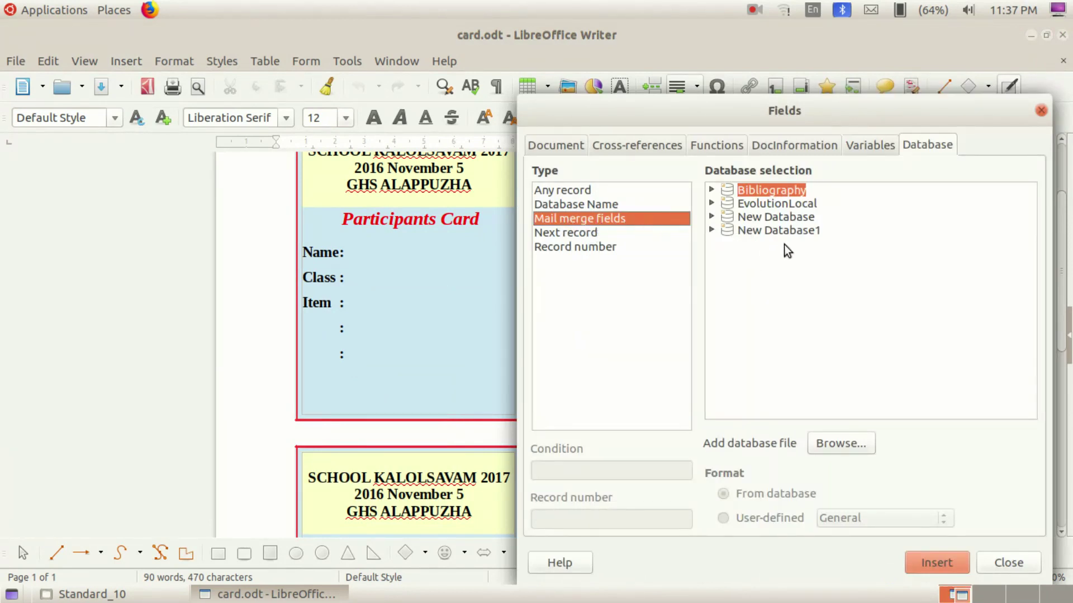
{"action": "left_click", "coordinate": [831, 445]}
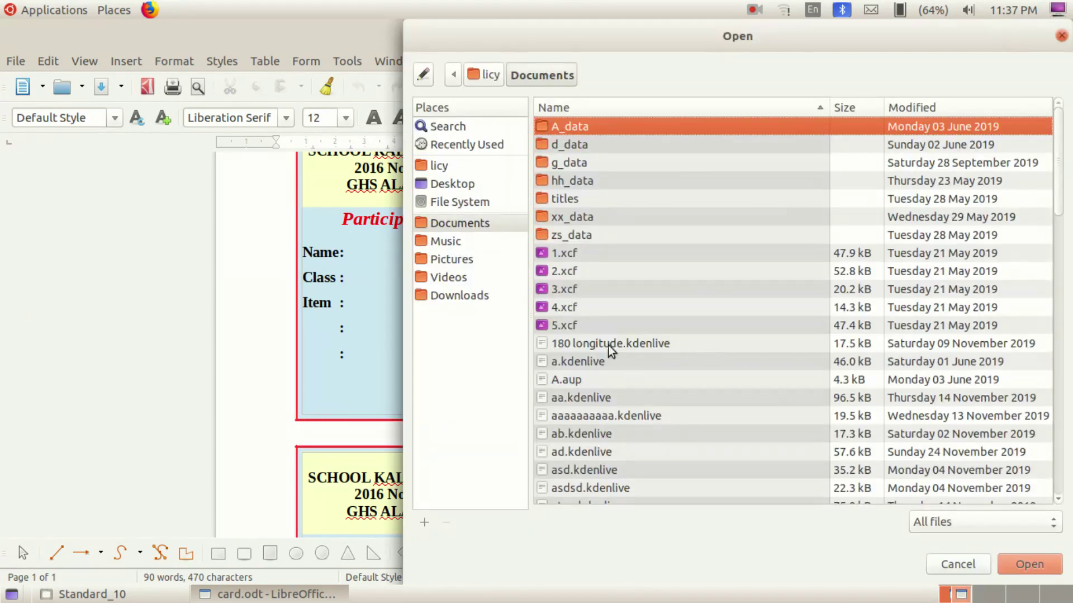
{"action": "left_click", "coordinate": [453, 167]}
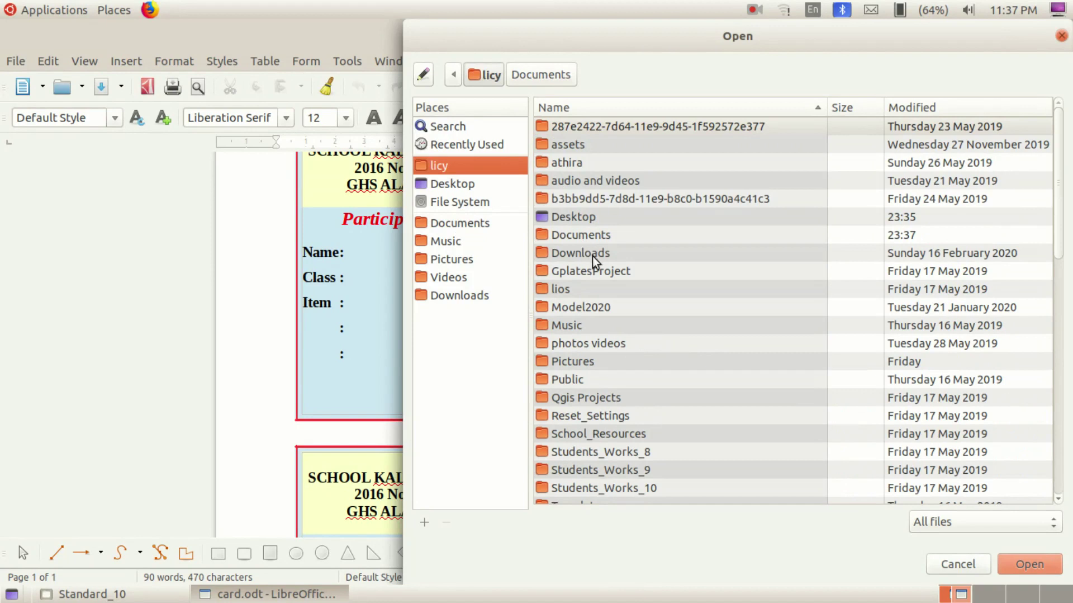
{"action": "double_click", "coordinate": [596, 434]}
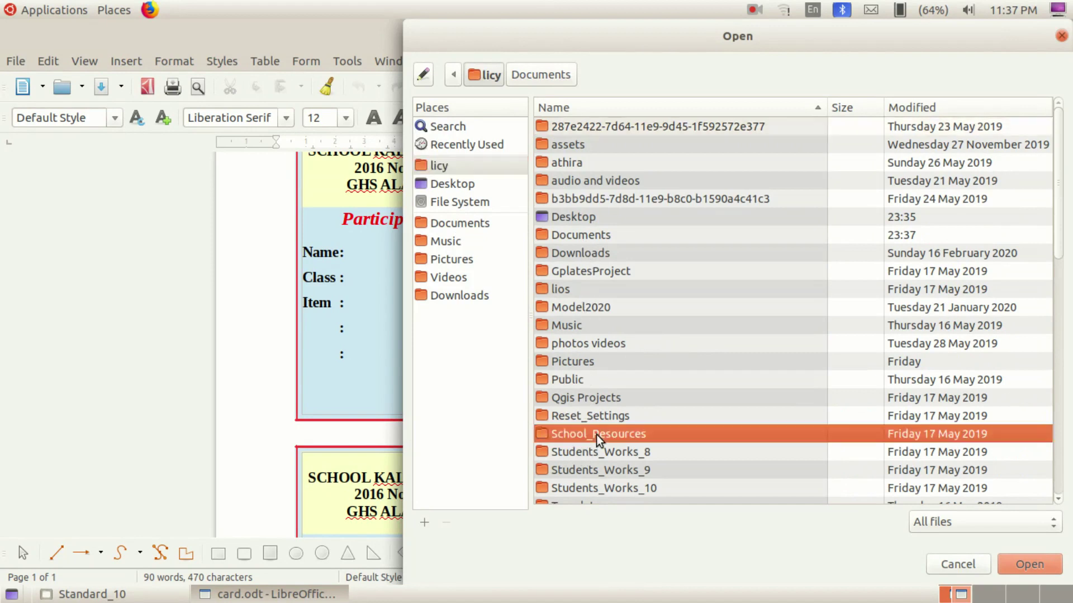
{"action": "double_click", "coordinate": [599, 181]}
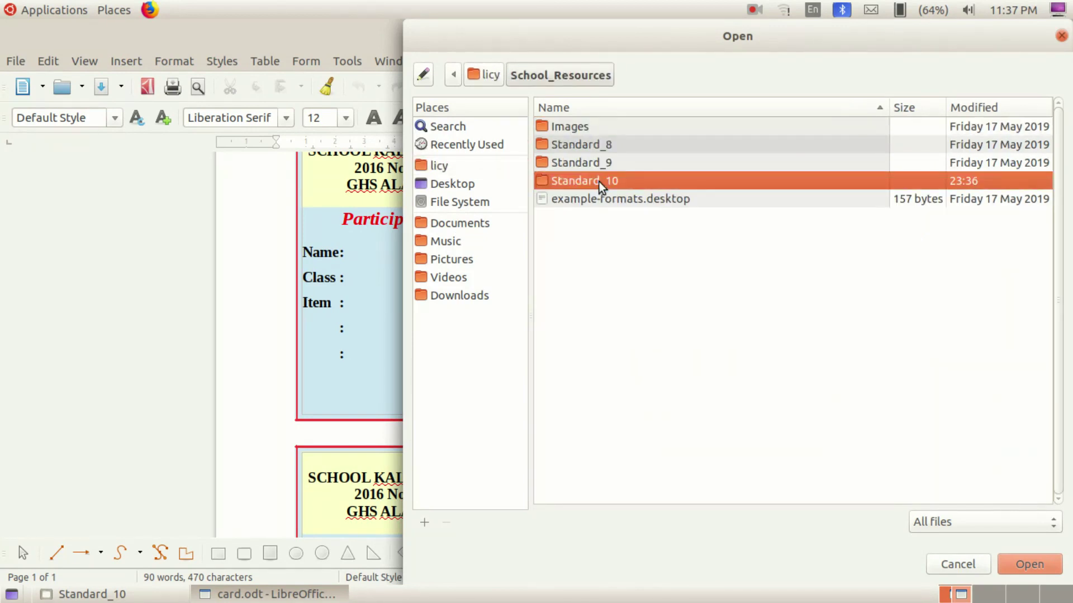
{"action": "scroll", "coordinate": [610, 449], "scroll_direction": "down", "scroll_amount": 5}
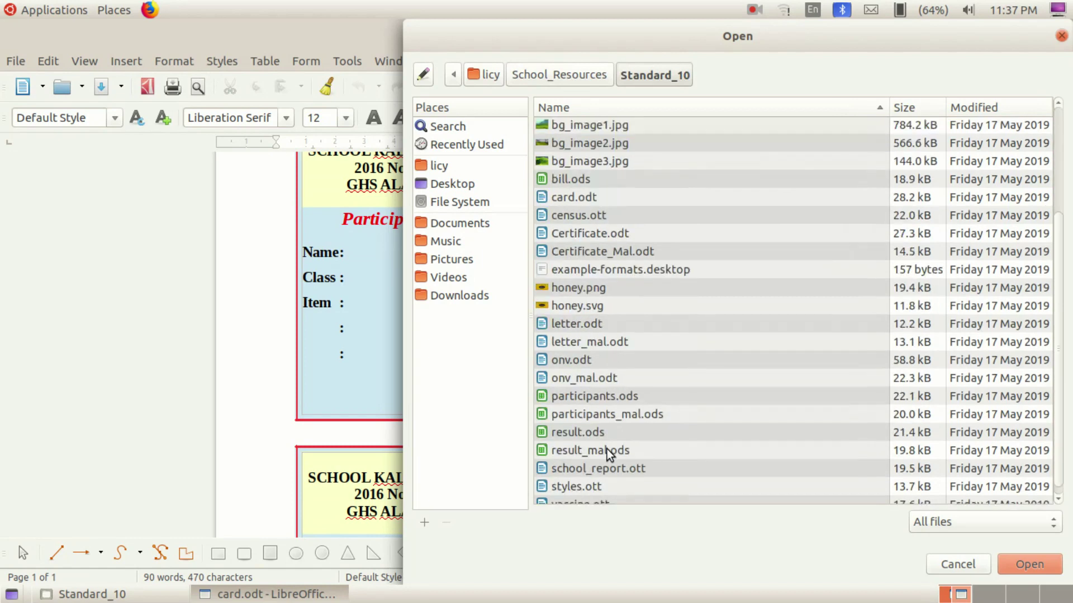
{"action": "left_click", "coordinate": [588, 407]}
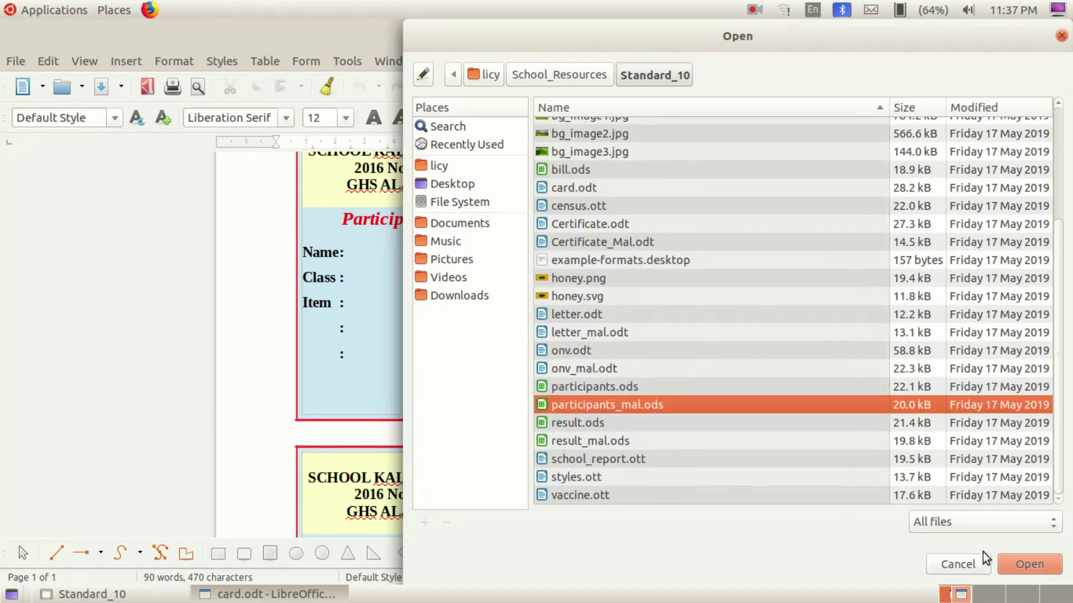
{"action": "left_click", "coordinate": [1028, 562]}
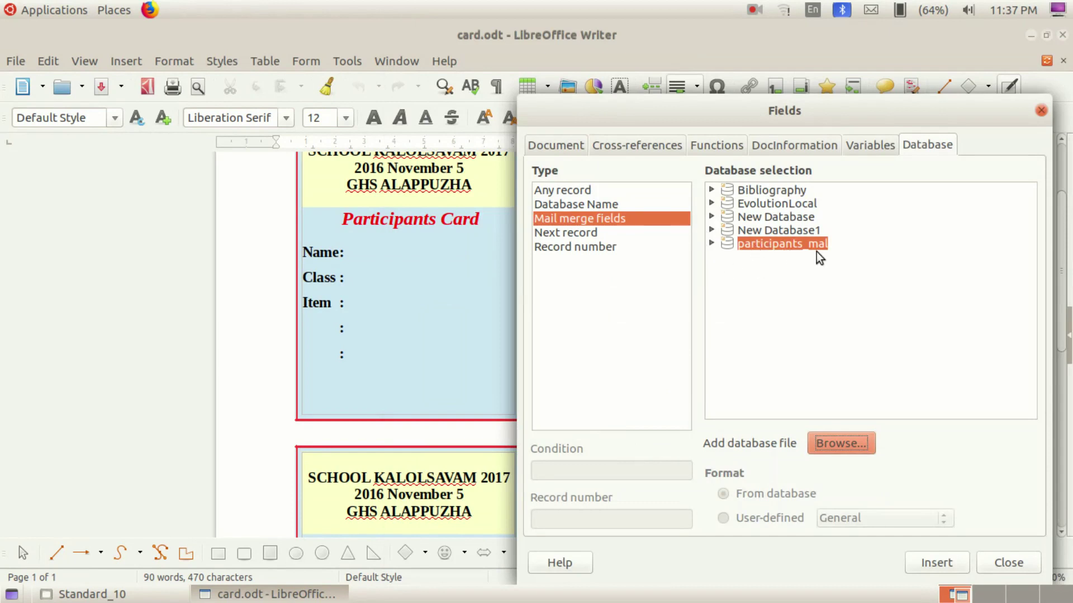
{"action": "left_click", "coordinate": [712, 243]}
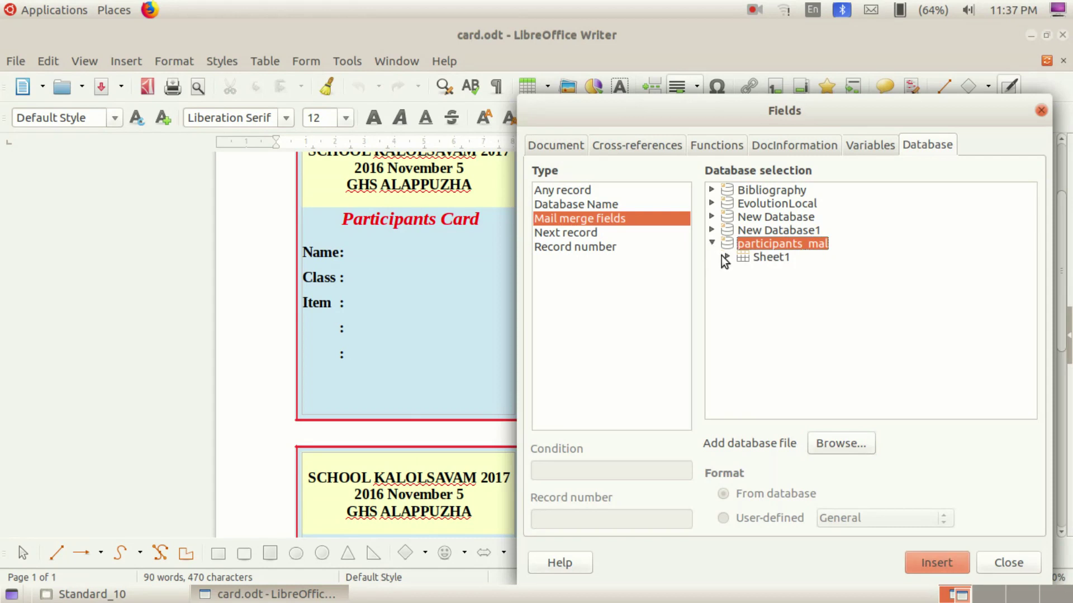
{"action": "left_click", "coordinate": [727, 256]}
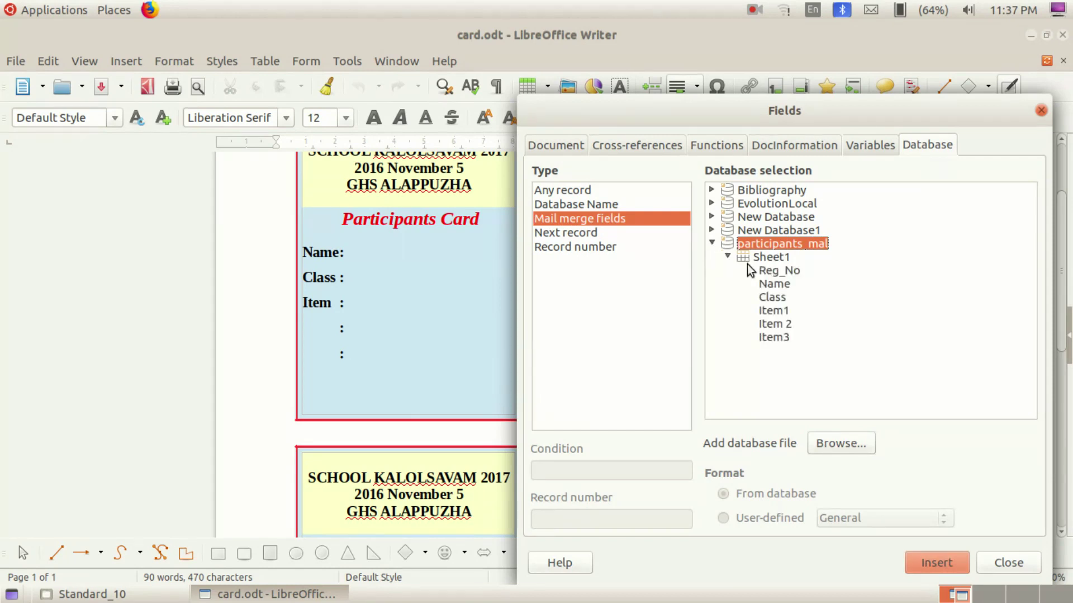
- Review the Document, Cross-references, Functions, DocInformation and Variables field categories and return to the database fields
{"action": "left_click_drag", "start_coordinate": [847, 109], "coordinate": [424, 73]}
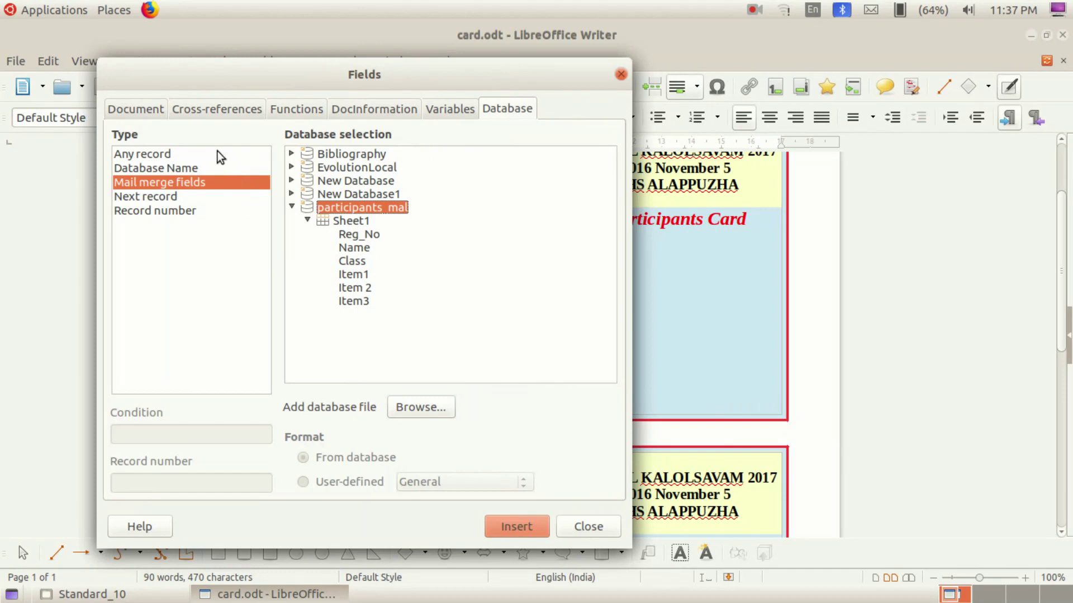
{"action": "left_click", "coordinate": [142, 109]}
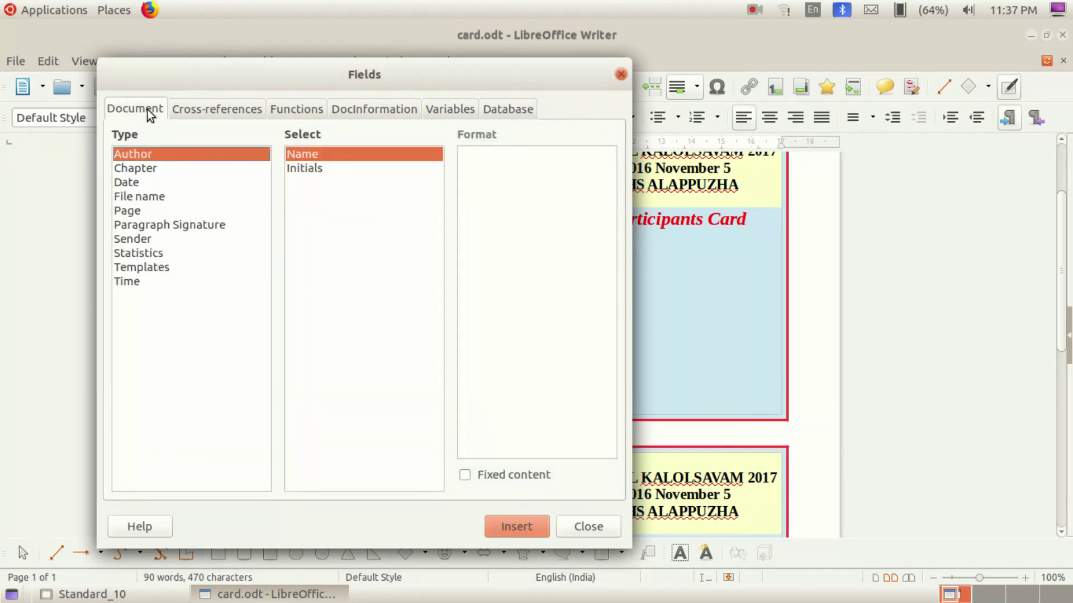
{"action": "left_click", "coordinate": [216, 108]}
{"action": "left_click", "coordinate": [293, 111]}
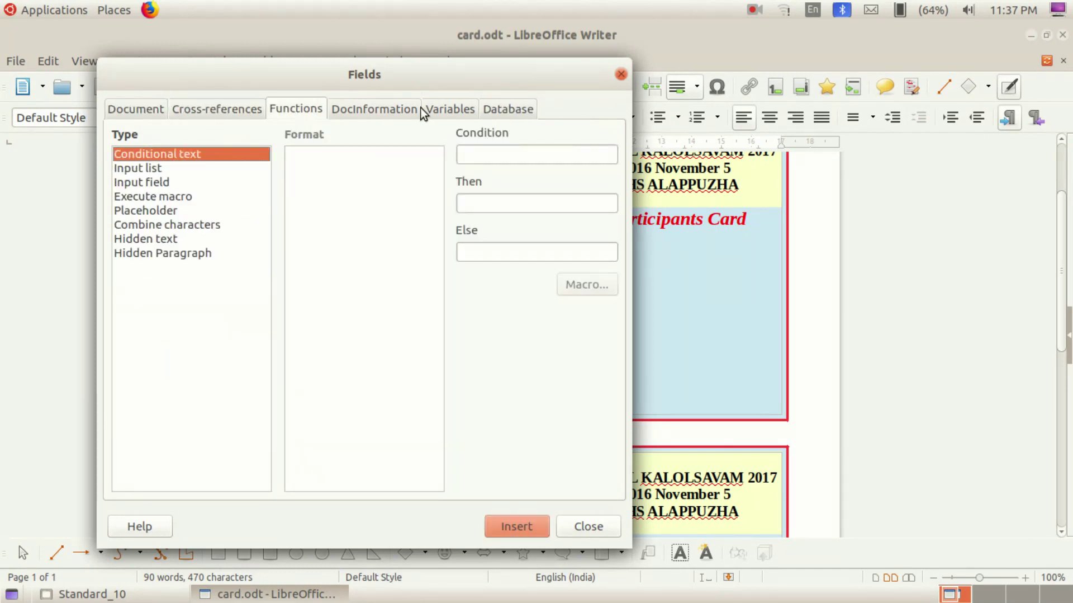
{"action": "left_click", "coordinate": [394, 109]}
{"action": "left_click", "coordinate": [441, 109]}
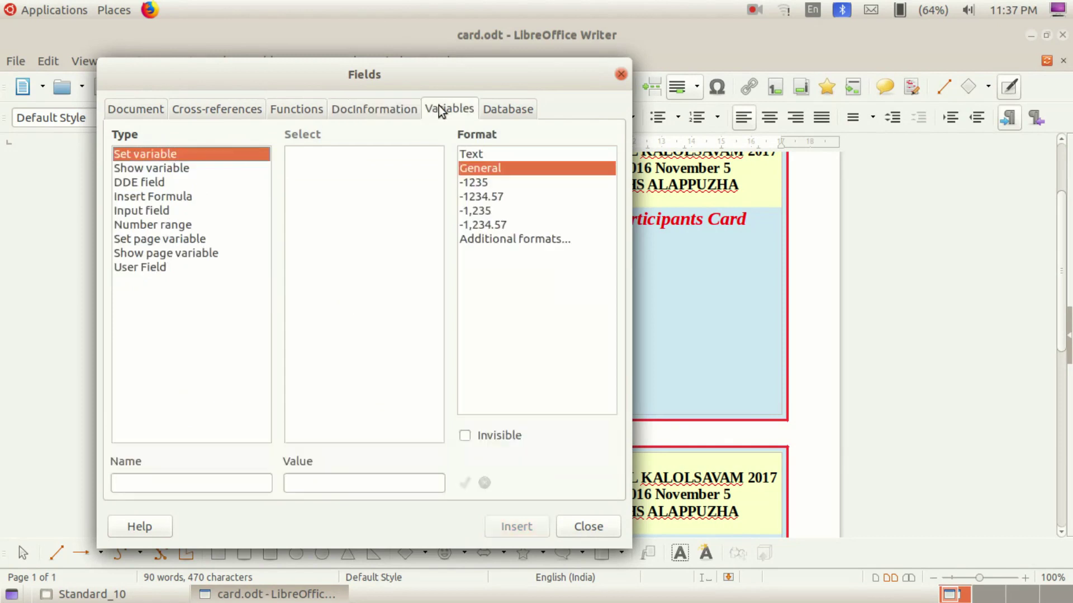
{"action": "left_click", "coordinate": [509, 110]}
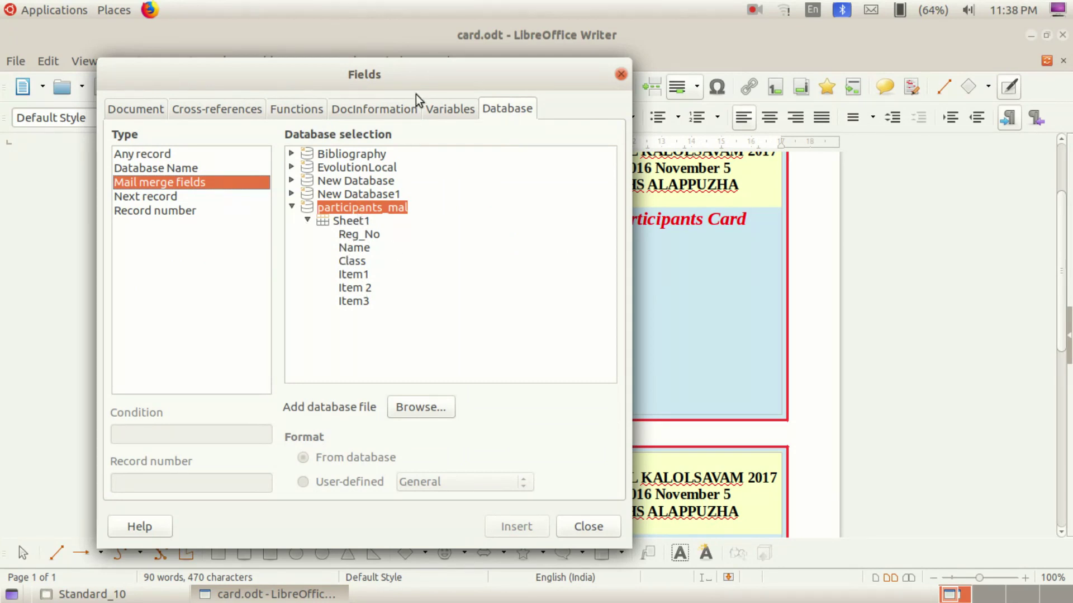
- Insert the Name and Class merge fields from Sheet1 after the matching labels on the first participant card
{"action": "left_click_drag", "start_coordinate": [417, 83], "coordinate": [914, 44]}
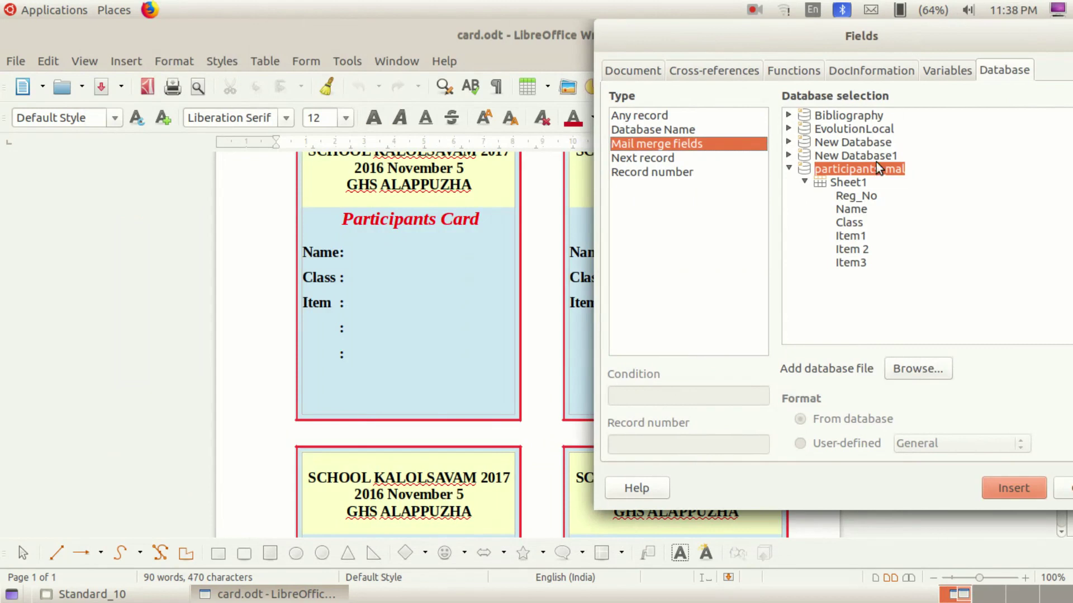
{"action": "left_click", "coordinate": [352, 253]}
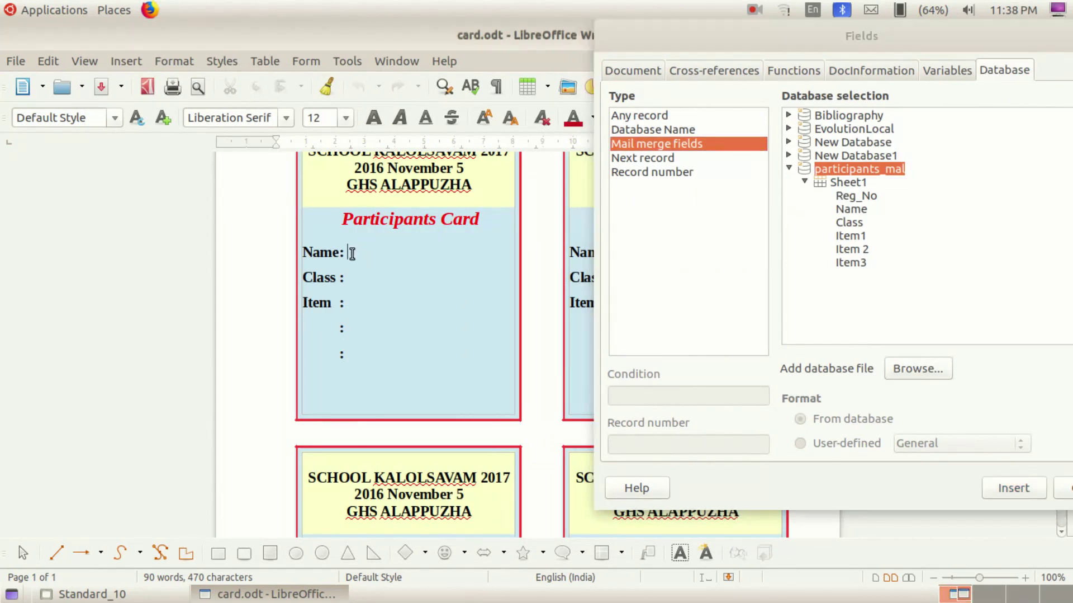
{"action": "double_click", "coordinate": [848, 210]}
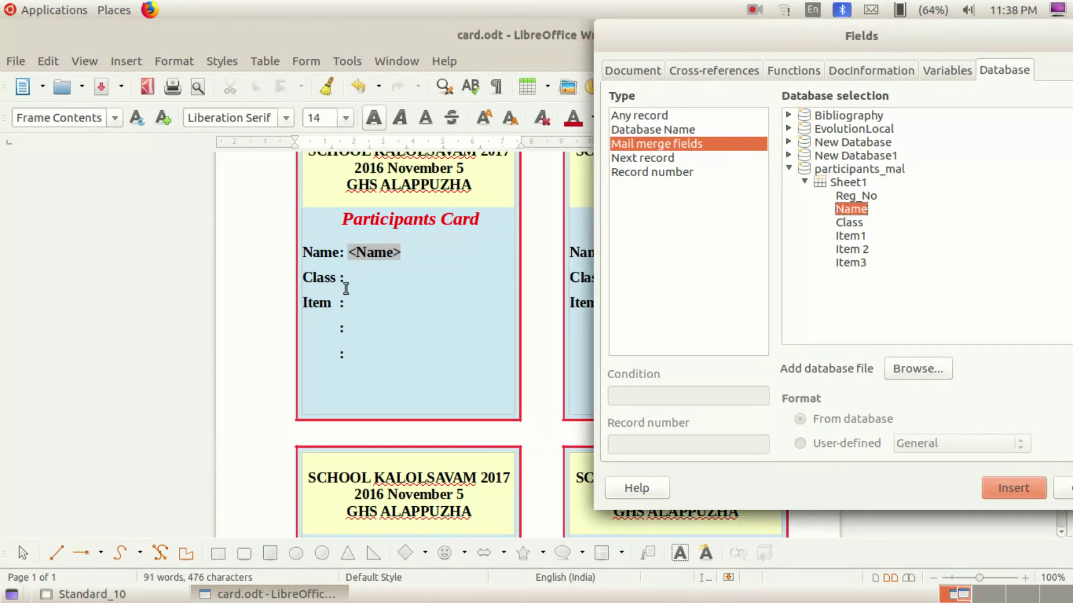
{"action": "left_click", "coordinate": [347, 283]}
{"action": "double_click", "coordinate": [849, 222]}
- Insert the Item1, Item 2 and Item3 merge fields on the three item lines of the first participant card
{"action": "left_click", "coordinate": [355, 303]}
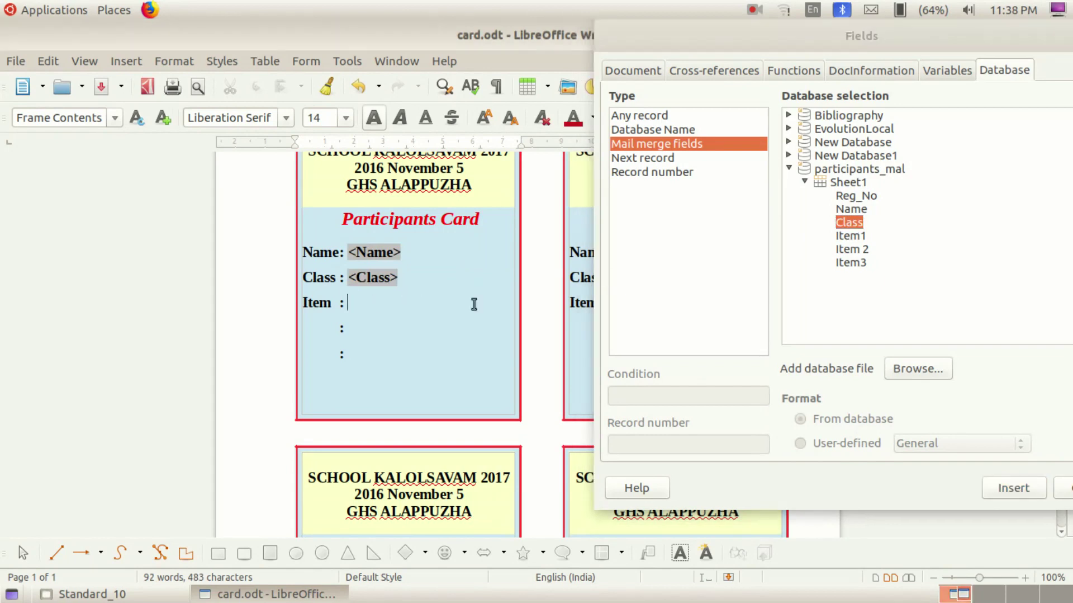
{"action": "double_click", "coordinate": [852, 236]}
{"action": "left_click", "coordinate": [373, 323]}
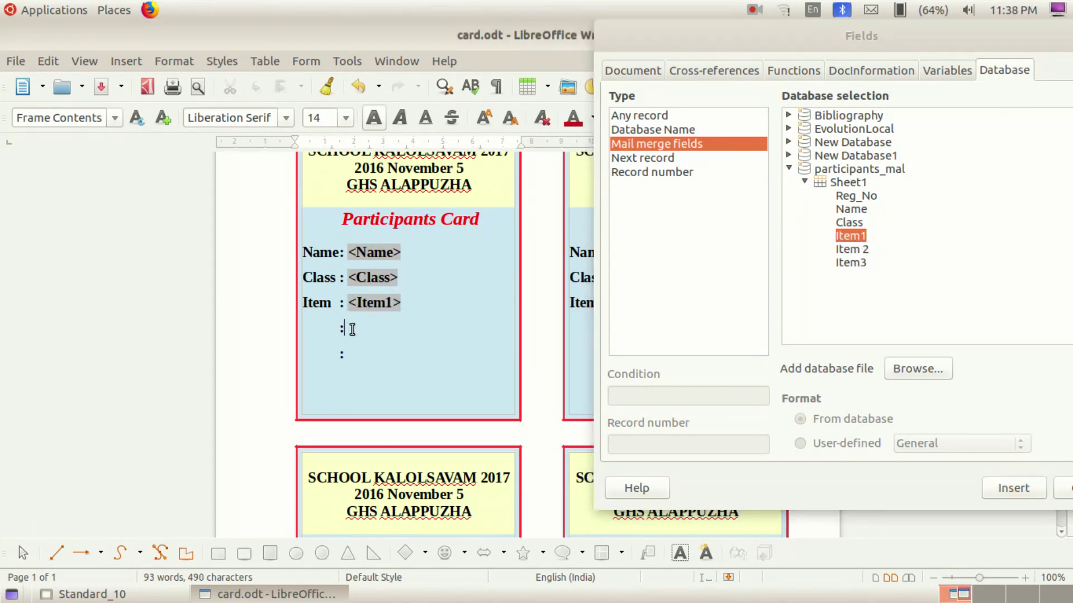
{"action": "double_click", "coordinate": [852, 250]}
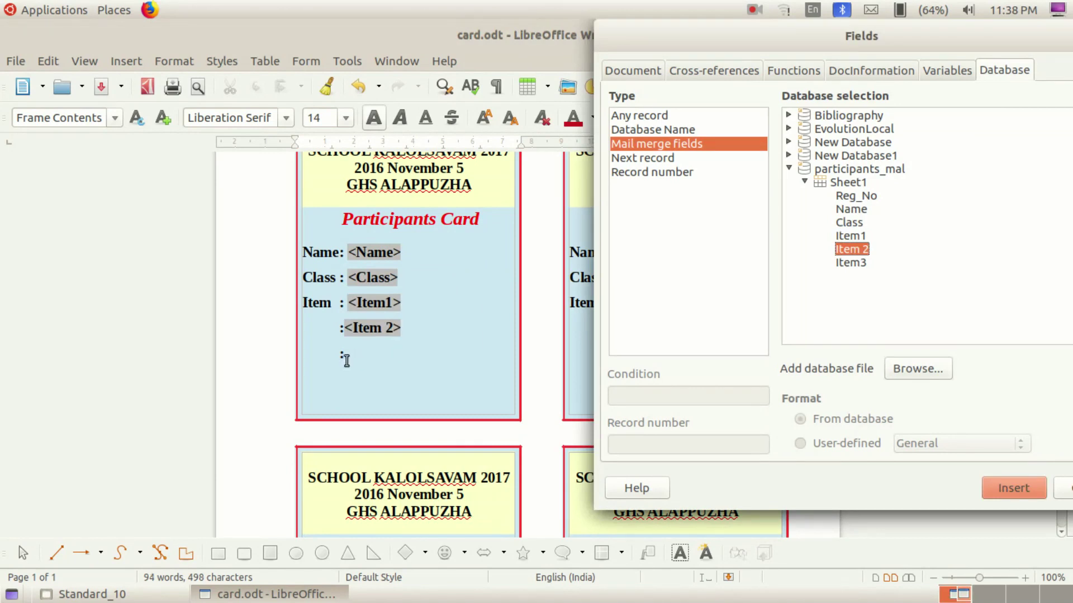
{"action": "left_click", "coordinate": [345, 356]}
{"action": "double_click", "coordinate": [852, 265]}
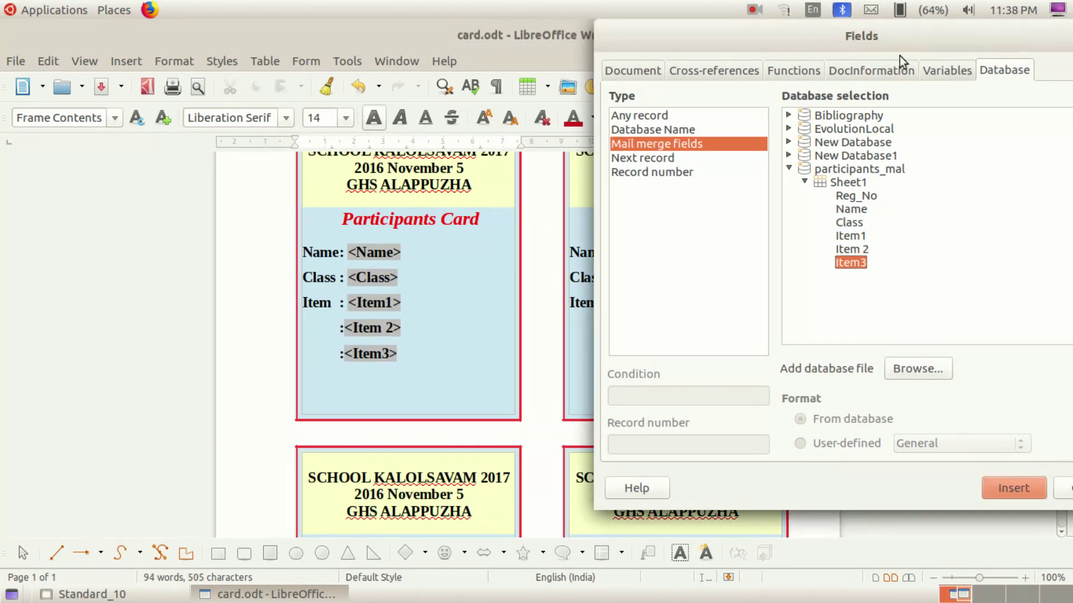
- Insert a Next record field for participants_mal Sheet1, with condition TRUE, after the Name label on the second card
{"action": "left_click_drag", "start_coordinate": [904, 47], "coordinate": [307, 83]}
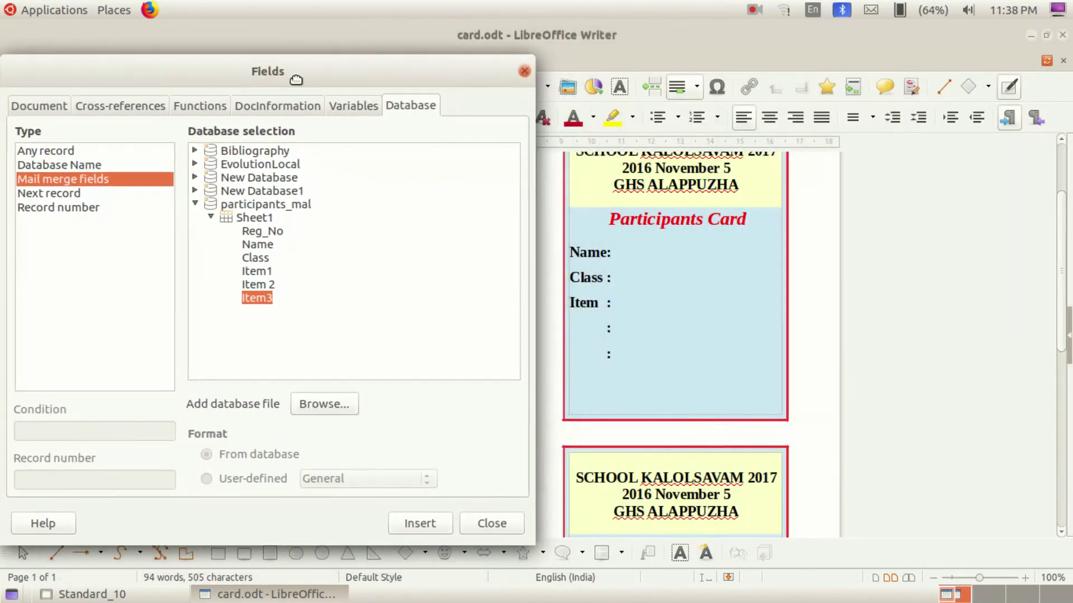
{"action": "left_click", "coordinate": [617, 253]}
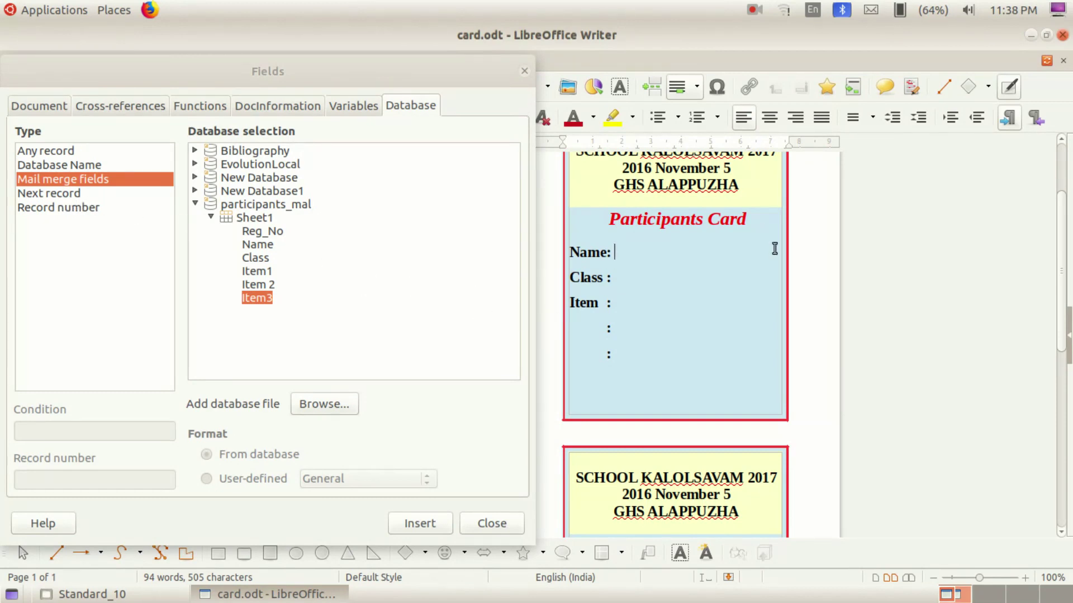
{"action": "left_click", "coordinate": [69, 192]}
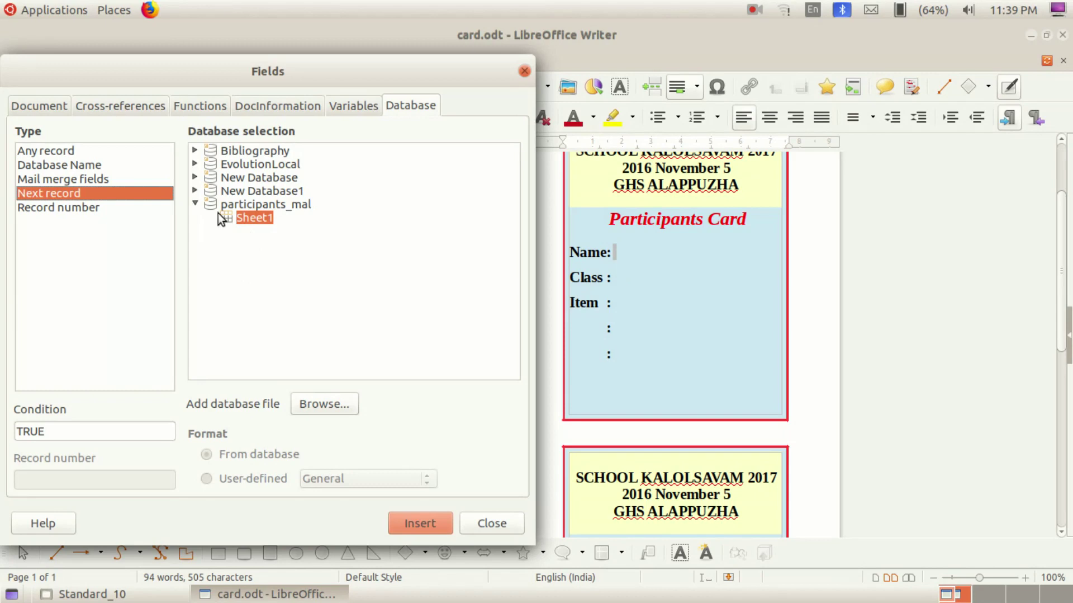
- Insert the Name and Class mail merge fields from Sheet1 after the matching labels on the second participant card
{"action": "left_click", "coordinate": [68, 180]}
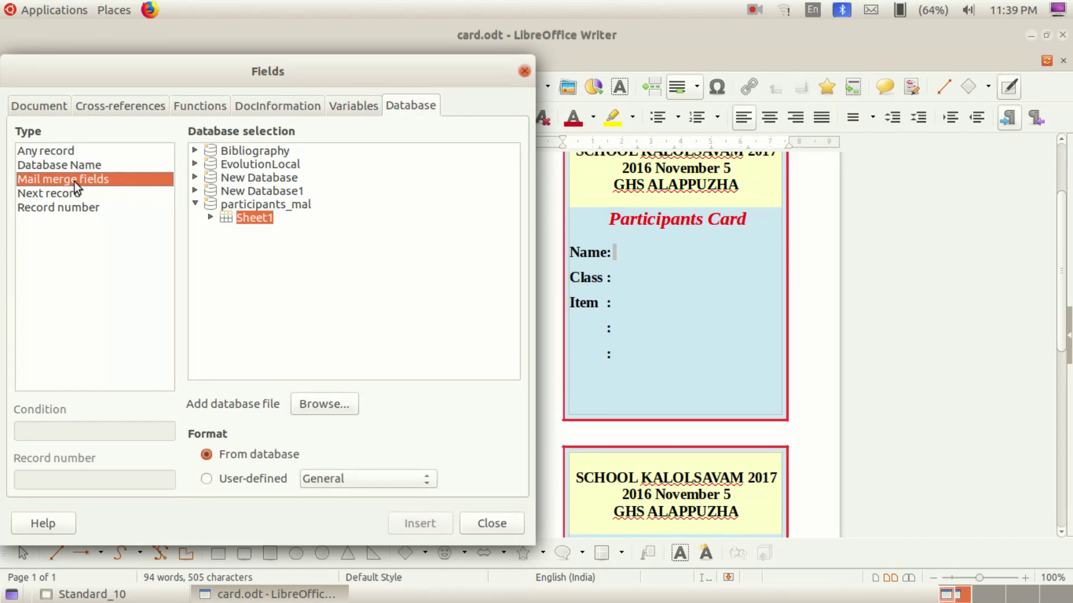
{"action": "left_click", "coordinate": [211, 217]}
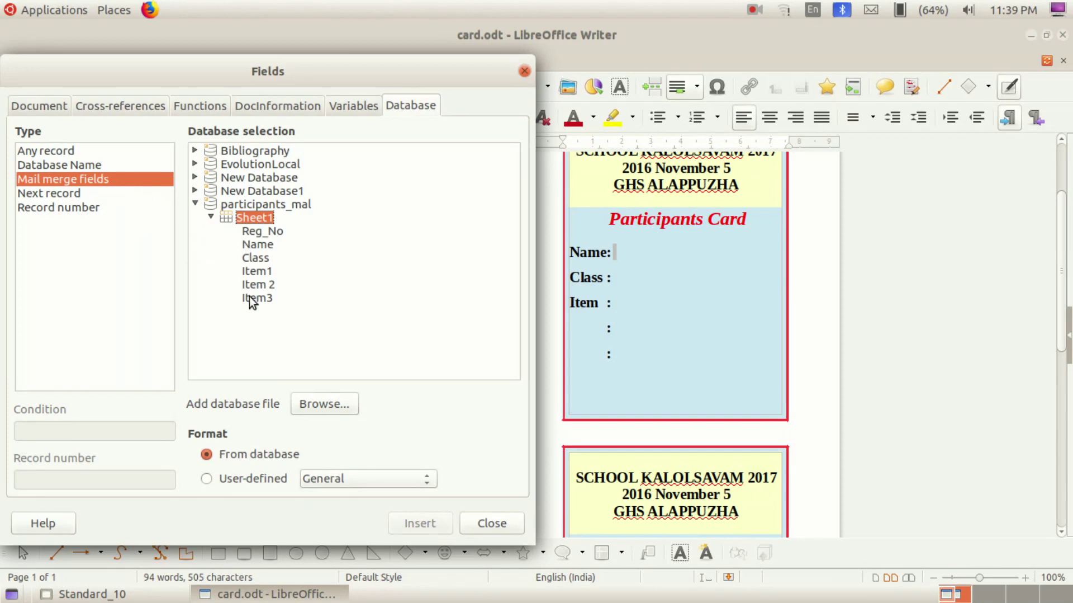
{"action": "left_click", "coordinate": [620, 251]}
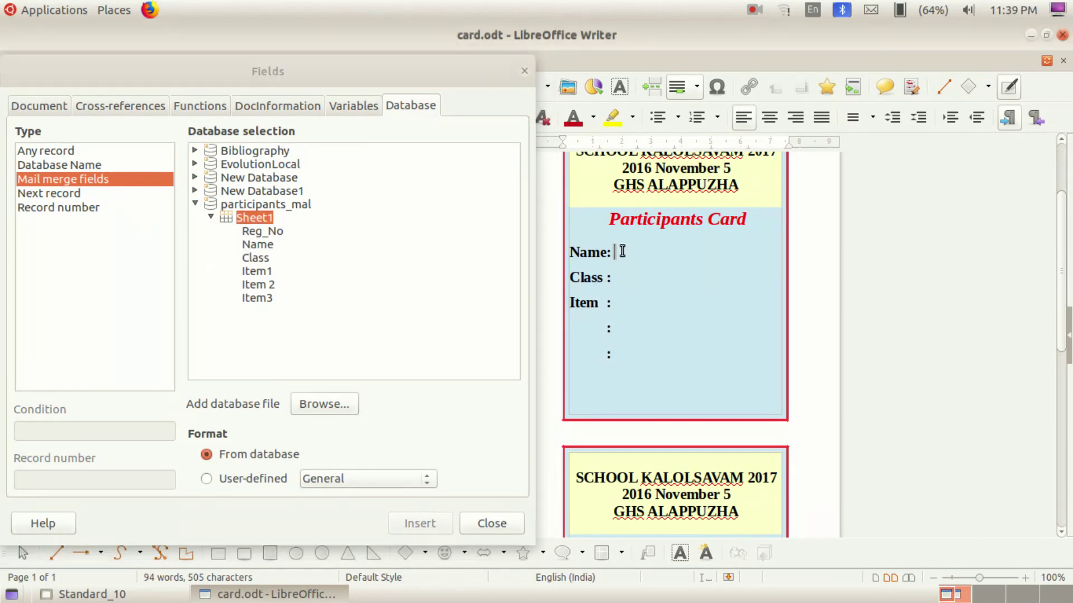
{"action": "double_click", "coordinate": [258, 245]}
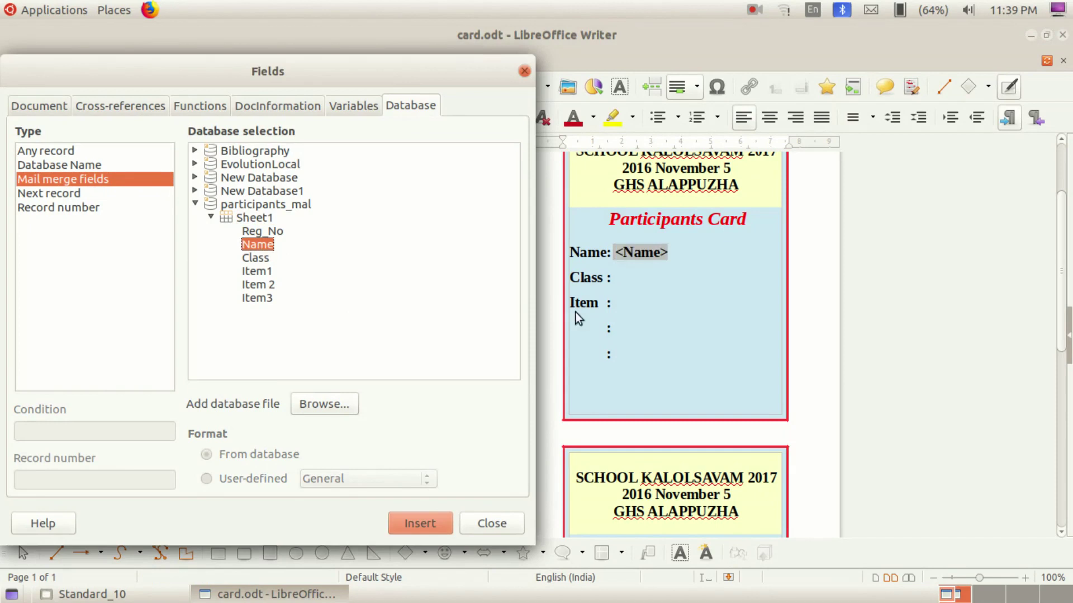
{"action": "left_click", "coordinate": [621, 278]}
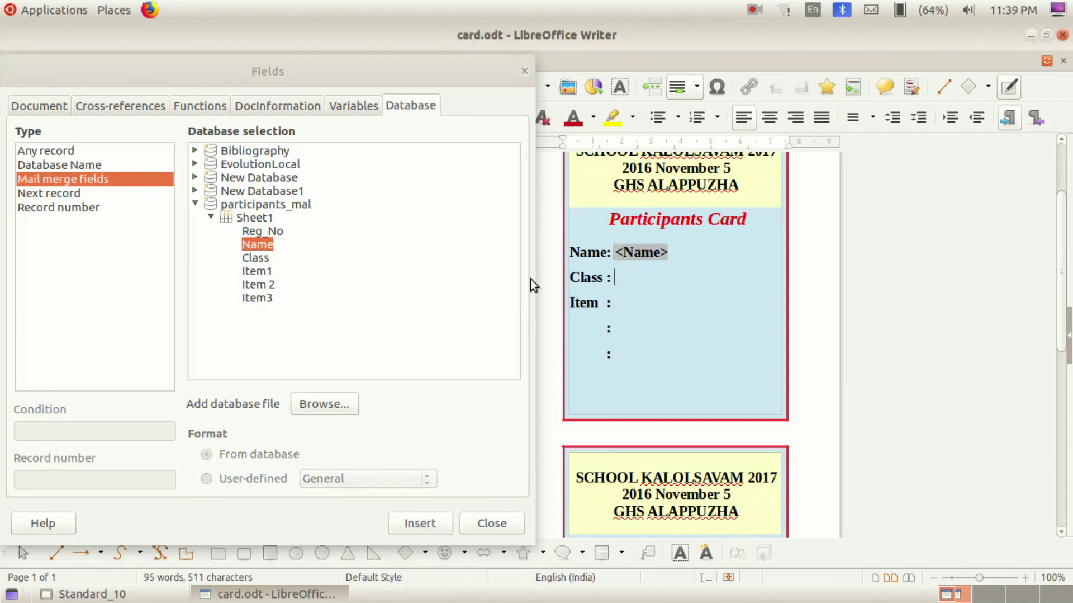
{"action": "double_click", "coordinate": [255, 257]}
- Insert the Item1, Item 2 and Item3 merge fields on the three item lines of the second participant card
{"action": "left_click", "coordinate": [615, 303]}
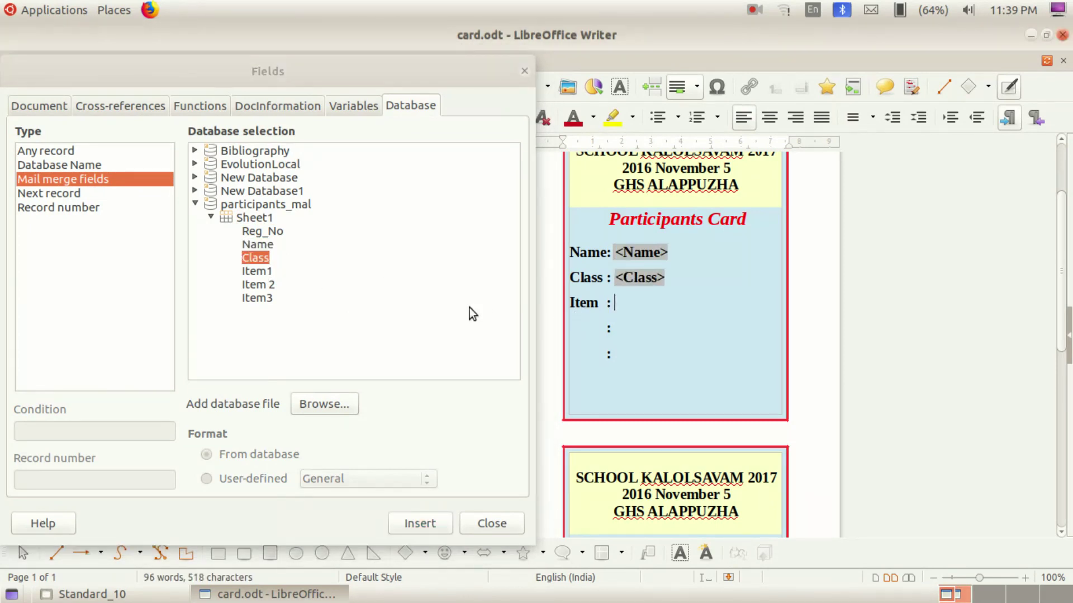
{"action": "double_click", "coordinate": [257, 270]}
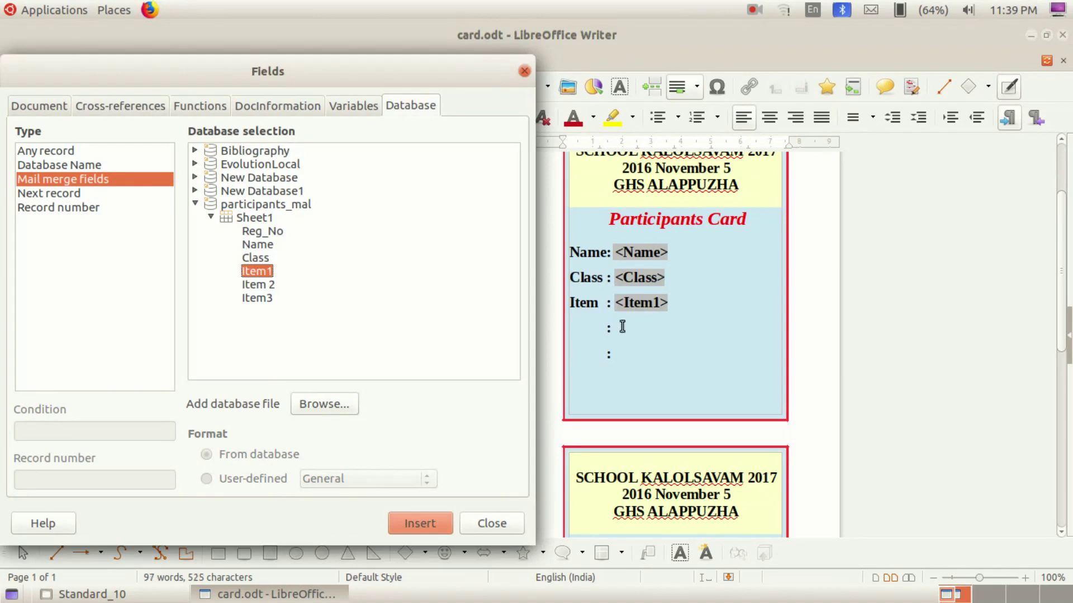
{"action": "left_click", "coordinate": [621, 328]}
{"action": "double_click", "coordinate": [250, 284]}
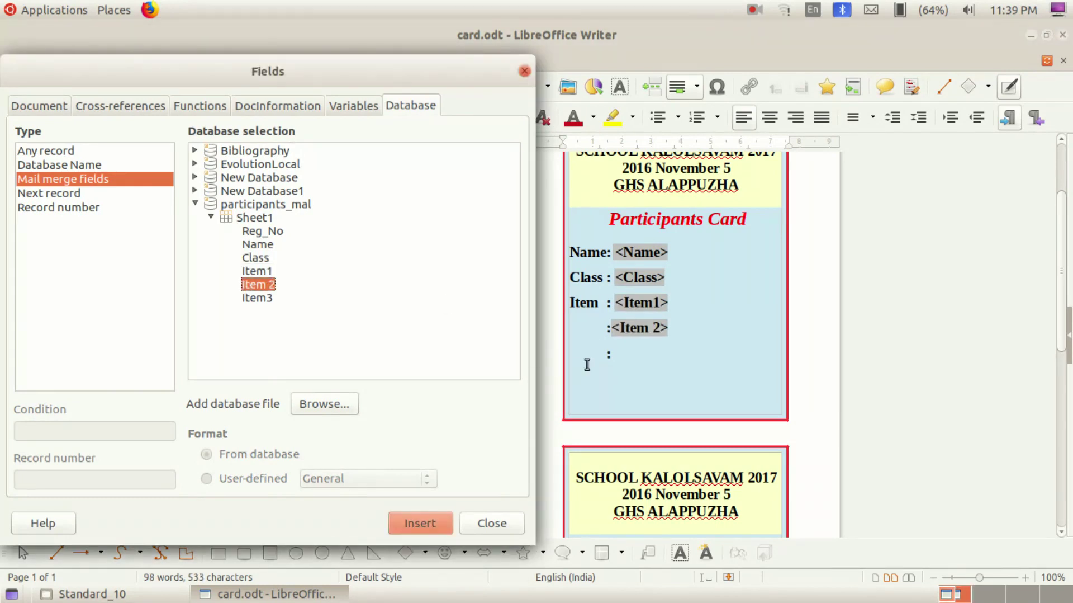
{"action": "double_click", "coordinate": [252, 296]}
- Move the Fields dialog clear of the third card and insert a Next record field for Sheet1, condition TRUE, after its Name label
{"action": "left_click_drag", "start_coordinate": [375, 81], "coordinate": [960, 46]}
{"action": "scroll", "coordinate": [489, 360], "scroll_direction": "down", "scroll_amount": 5}
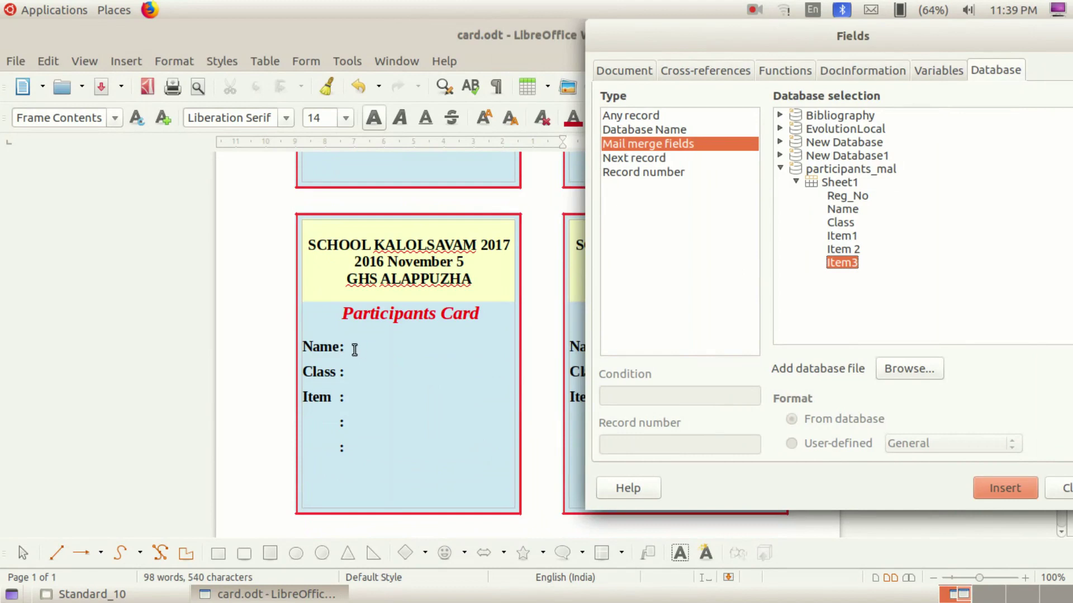
{"action": "left_click", "coordinate": [353, 347]}
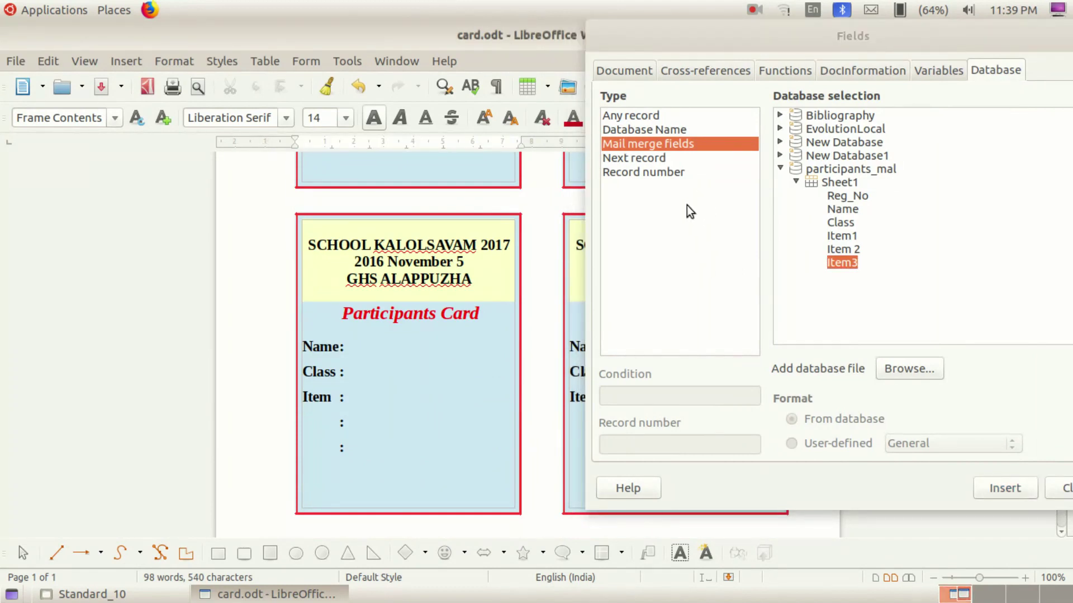
{"action": "left_click", "coordinate": [634, 159]}
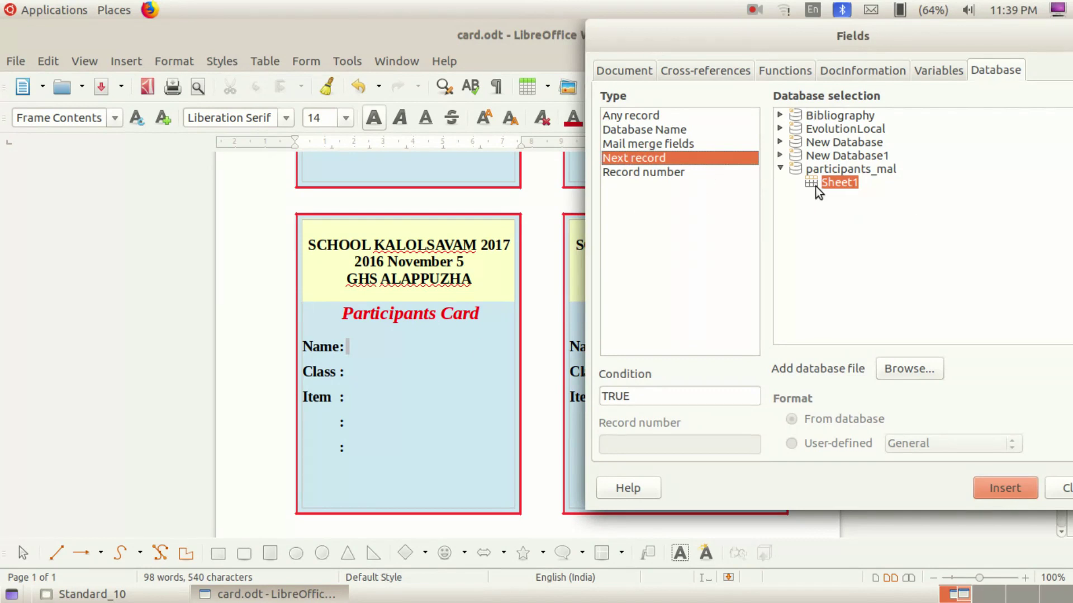
- Insert the Name and Class mail merge fields from Sheet1 after the matching labels on the third participant card
{"action": "left_click", "coordinate": [663, 144]}
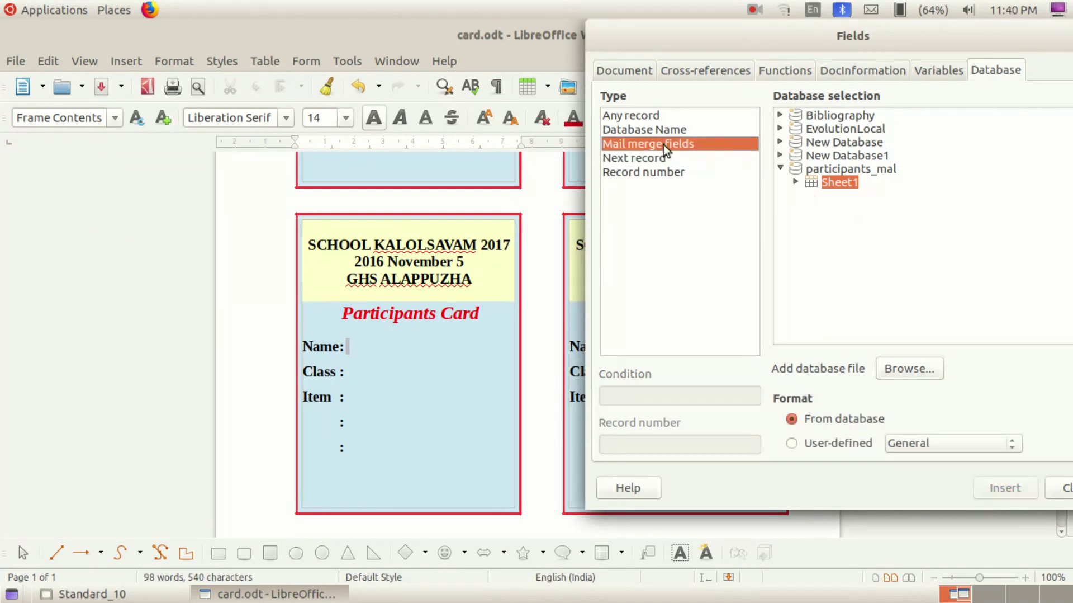
{"action": "left_click", "coordinate": [796, 183]}
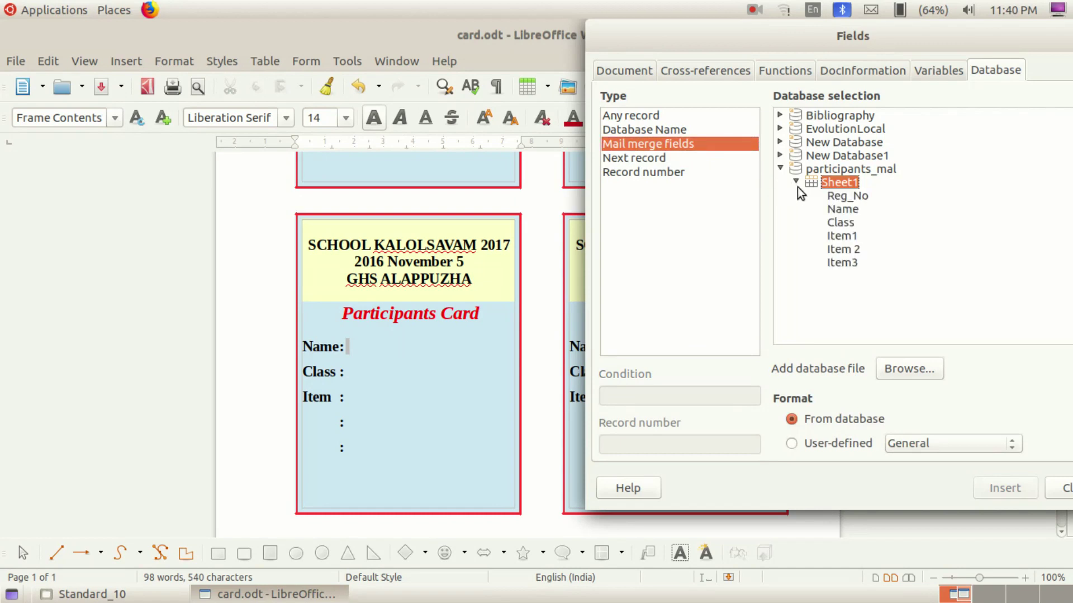
{"action": "left_click", "coordinate": [352, 347]}
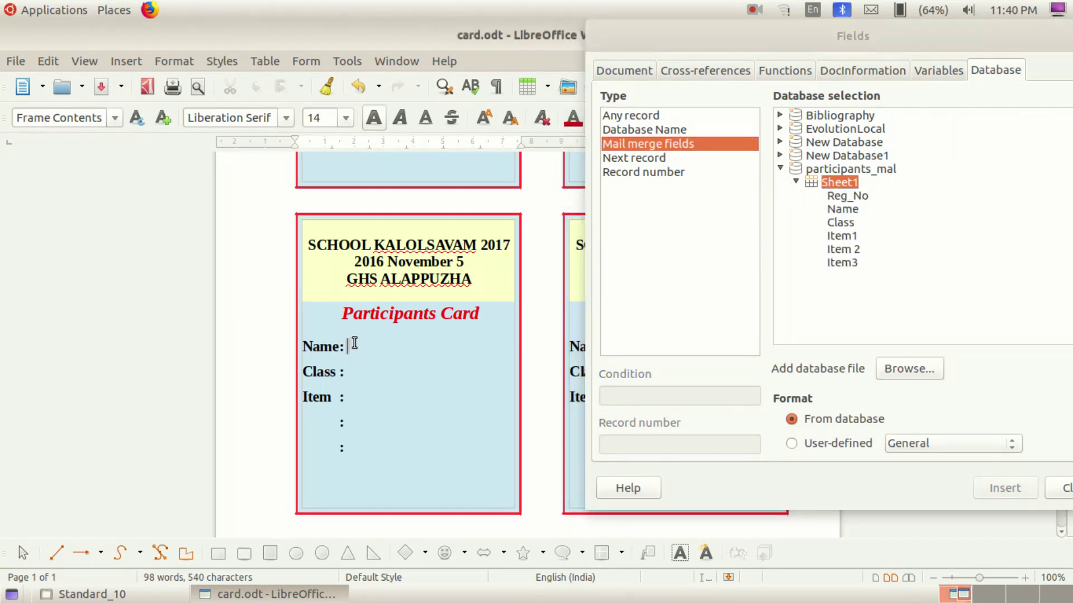
{"action": "double_click", "coordinate": [855, 210]}
{"action": "left_click", "coordinate": [369, 380]}
{"action": "left_click", "coordinate": [354, 373]}
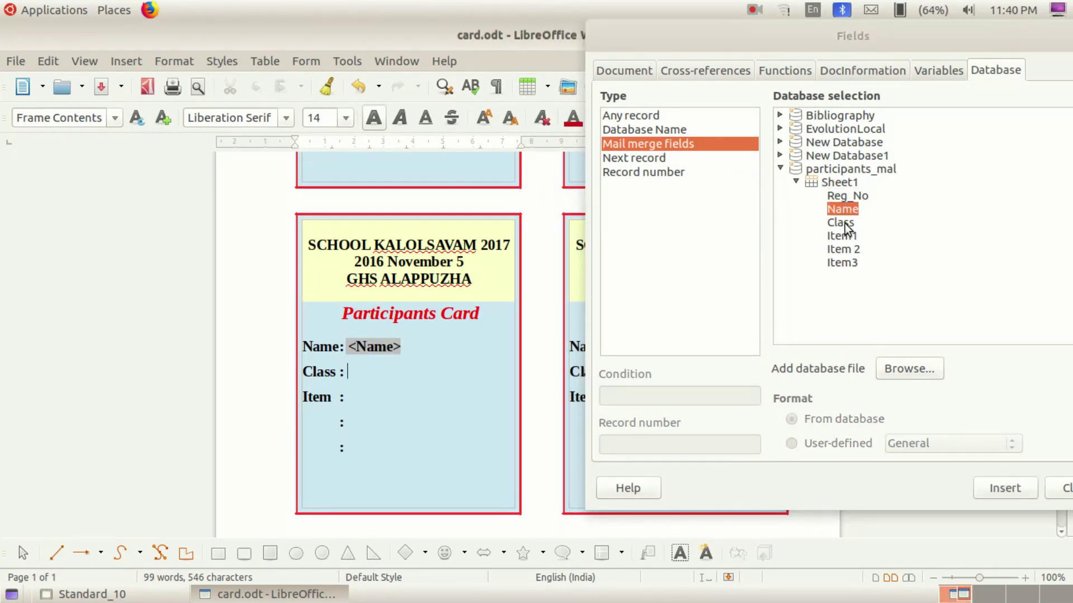
{"action": "left_click", "coordinate": [842, 223]}
{"action": "double_click", "coordinate": [841, 222]}
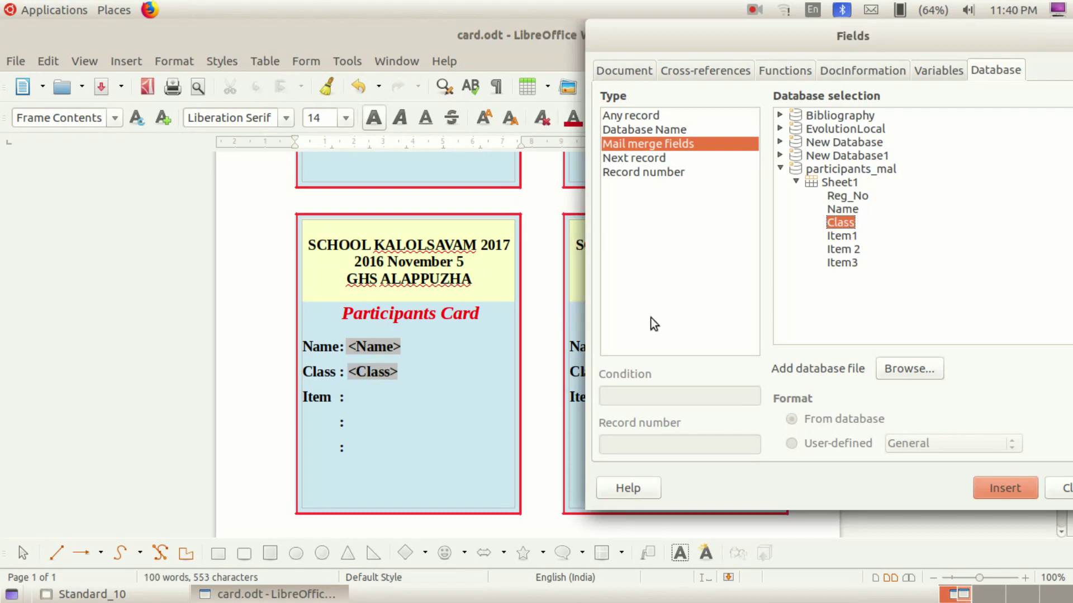
- Insert the Item1, Item 2 and Item3 merge fields on the three item lines of the third participant card
{"action": "left_click", "coordinate": [355, 397]}
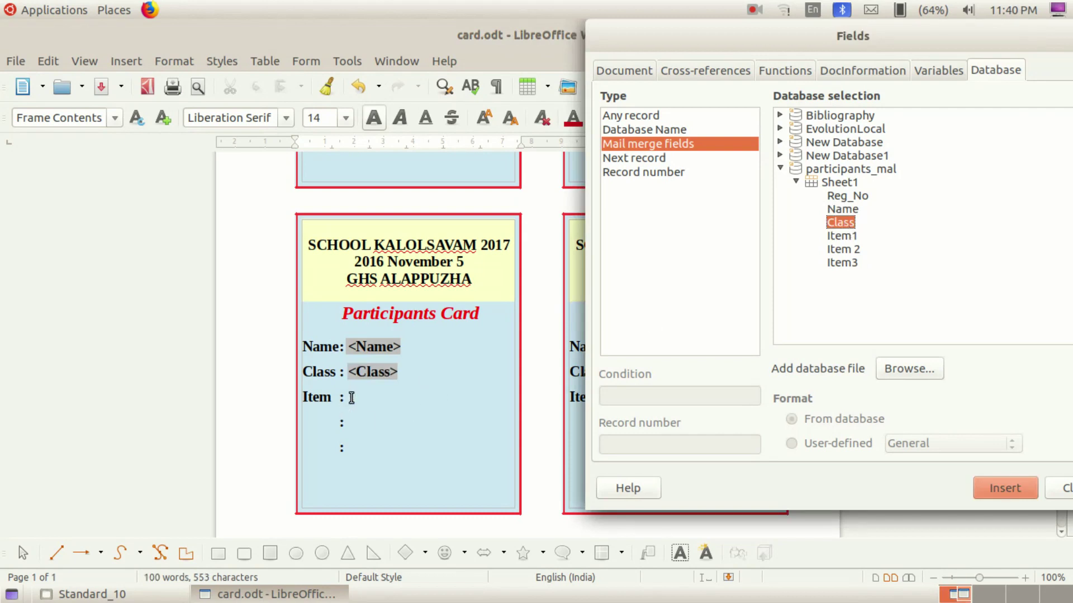
{"action": "left_click", "coordinate": [842, 235]}
{"action": "double_click", "coordinate": [844, 235]}
{"action": "left_click", "coordinate": [353, 425]}
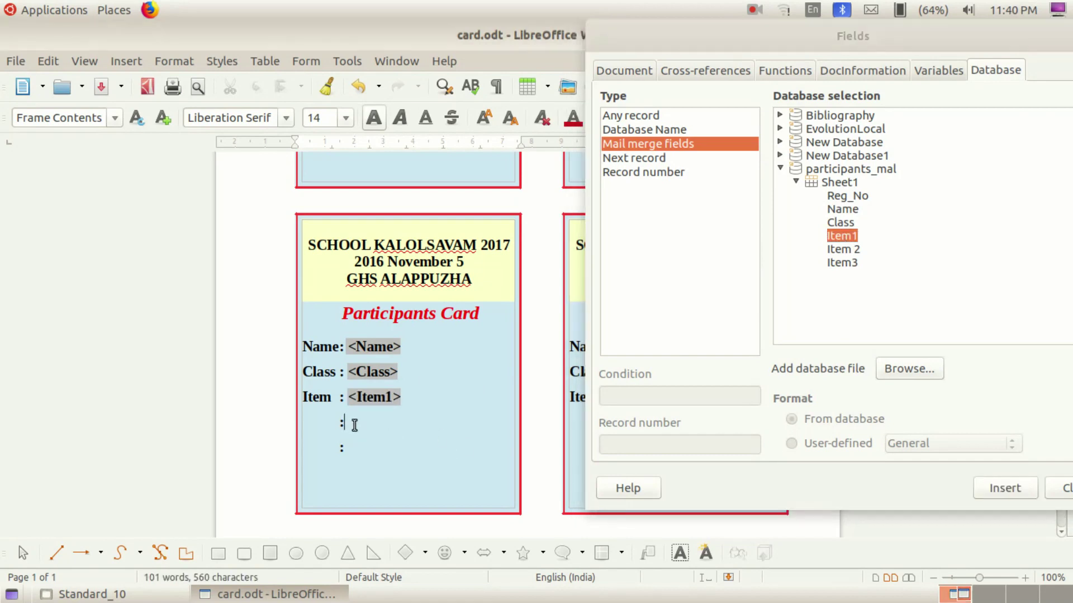
{"action": "double_click", "coordinate": [843, 248]}
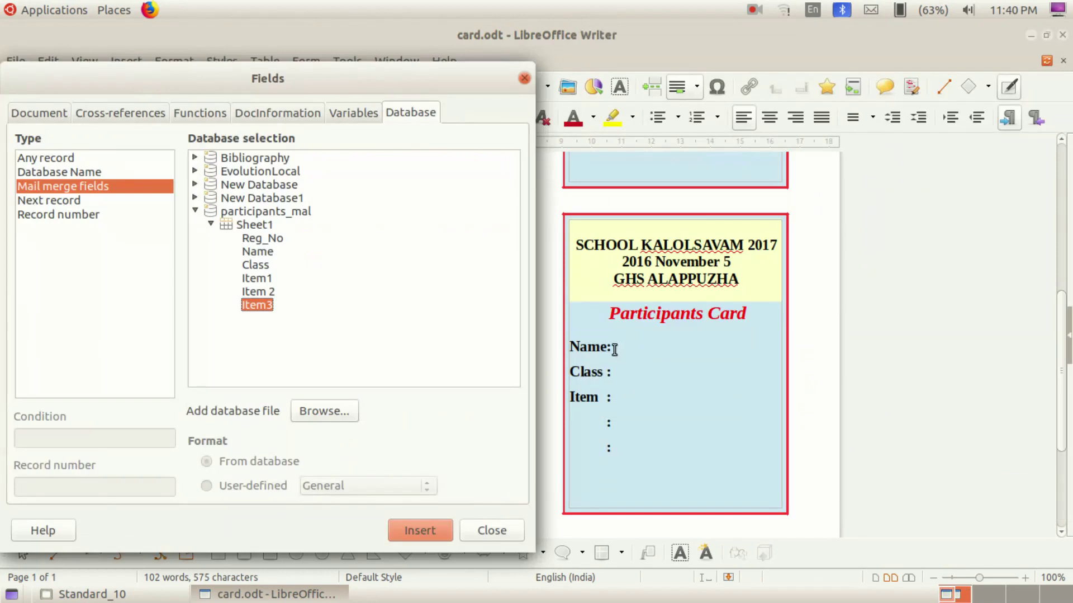
- Place the text cursor after the Name label on the fourth participant card
{"action": "left_click", "coordinate": [615, 349]}
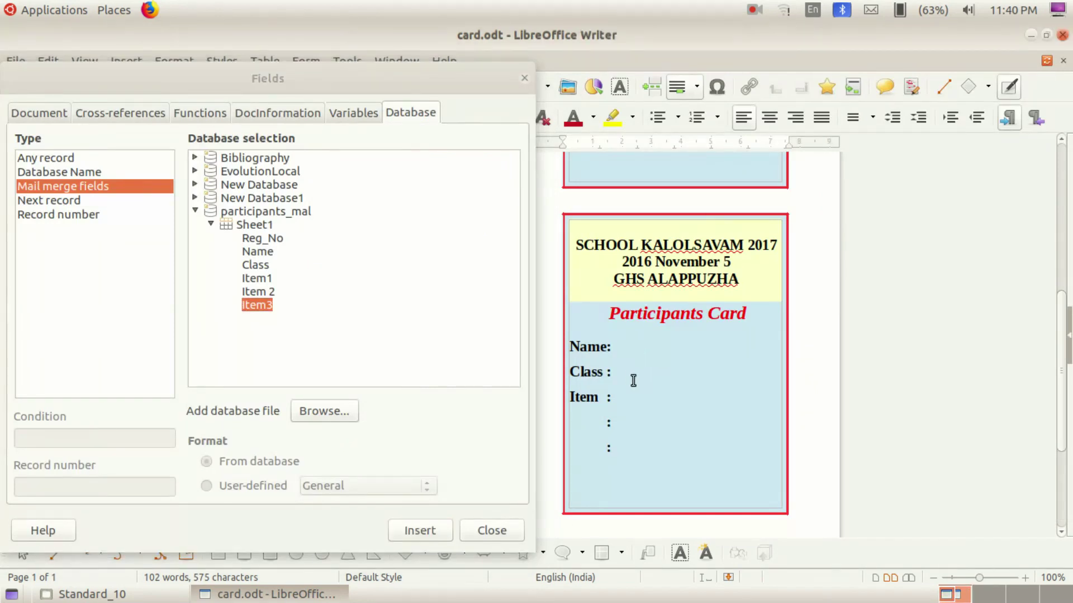